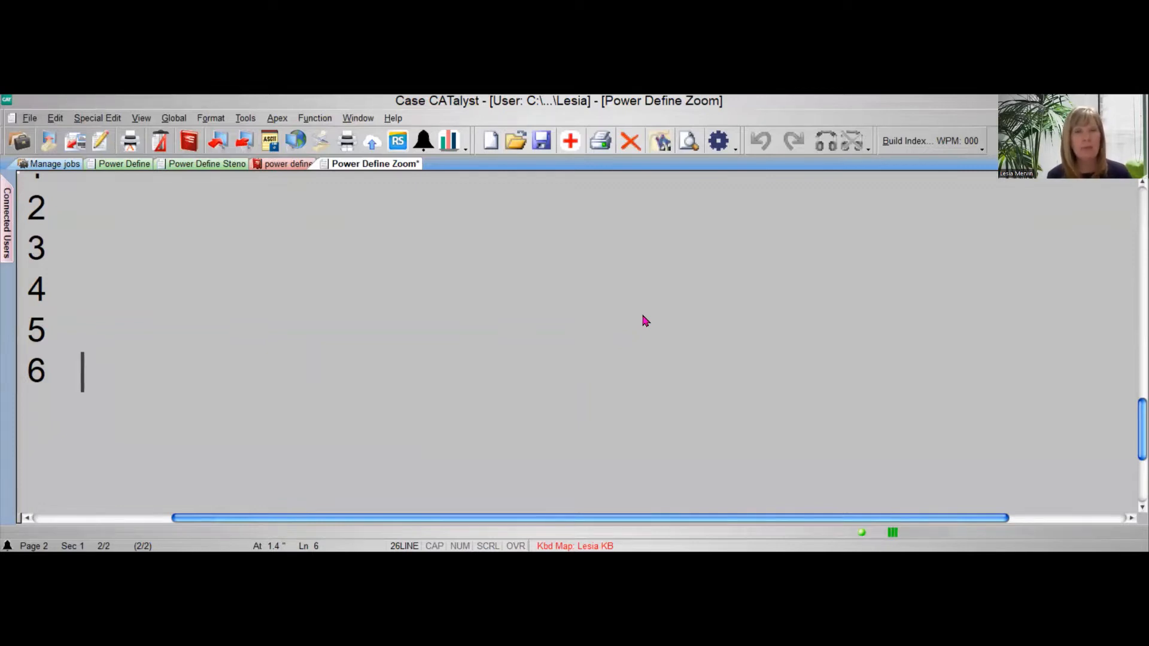
# Step: Write the sentence "Cy van a likes it when it is 100 degrees." on line 6
pyautogui.write('Cy')
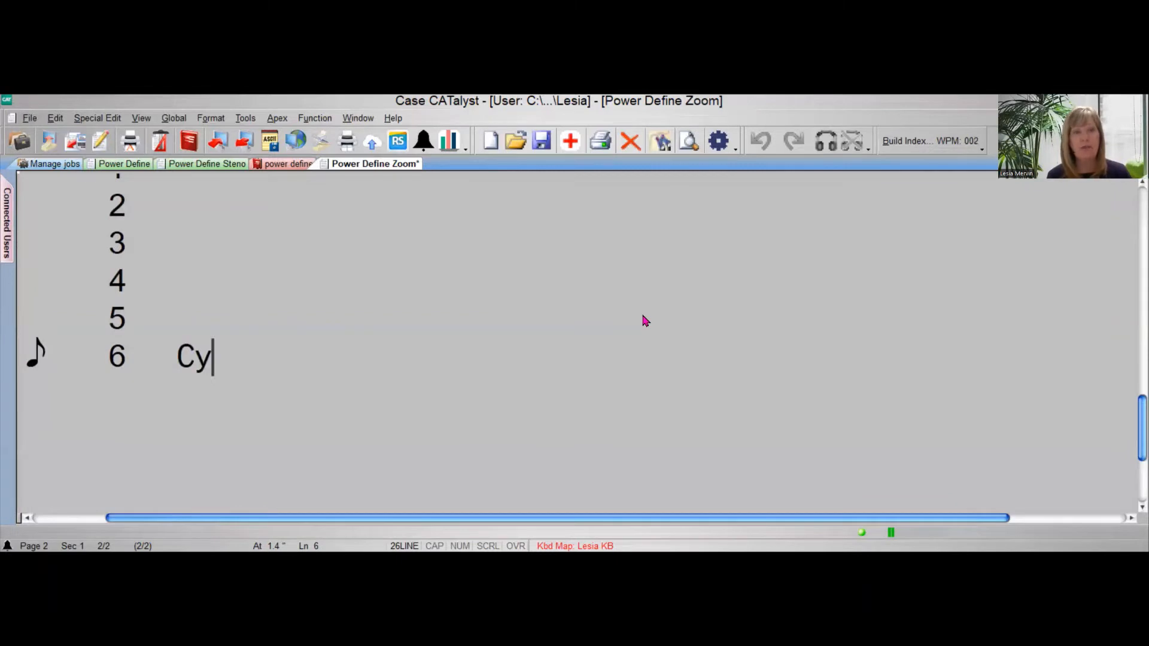
pyautogui.write(' van a likes it when it is 100 degrees')
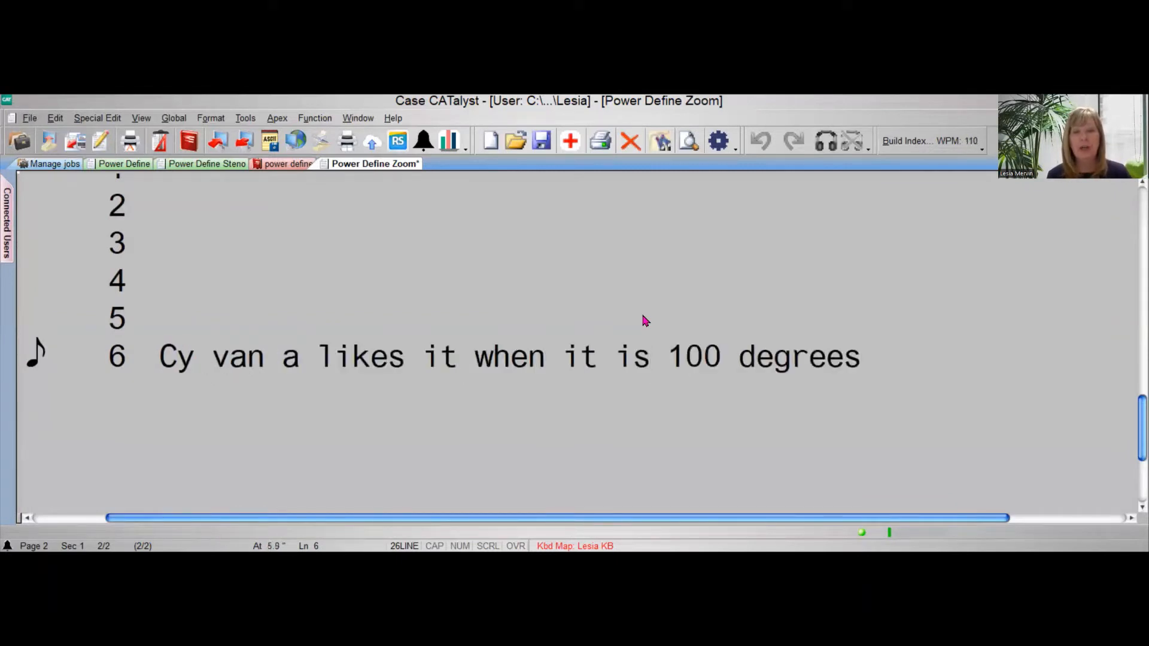
pyautogui.write('.')
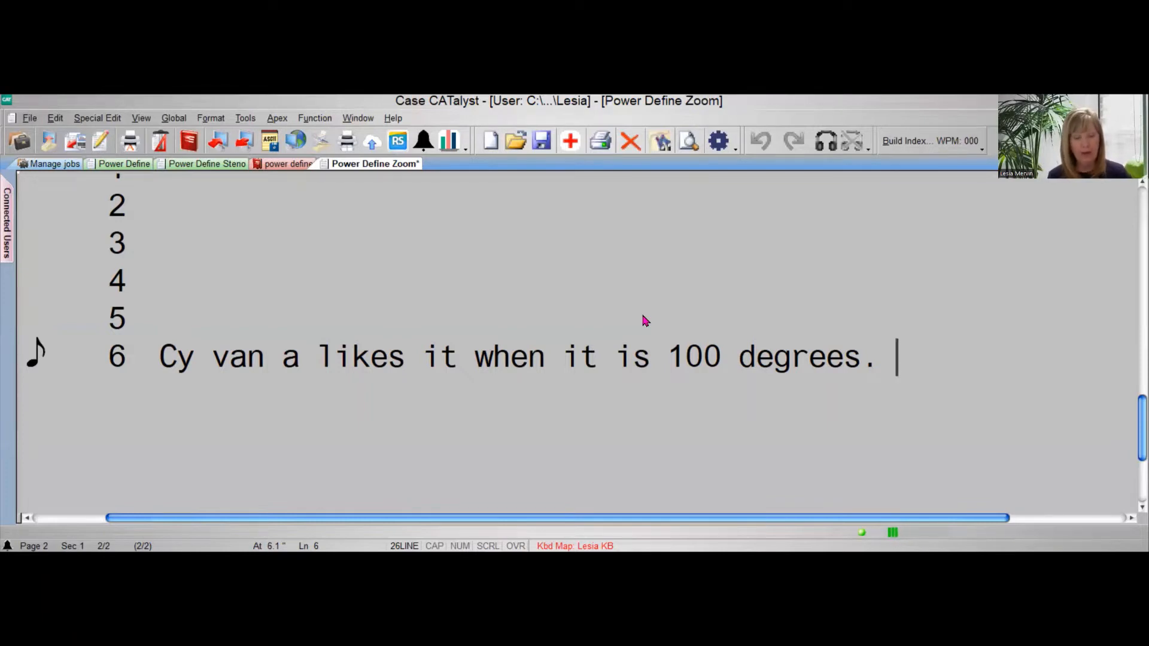
# Step: Use Power Define to translate the steno /SEU/SRAPB/A as the person's capitalized first name, globaling it to the Job Dictionary
pyautogui.write('Did he have')
pyautogui.hotkey('ctrl', 'd')
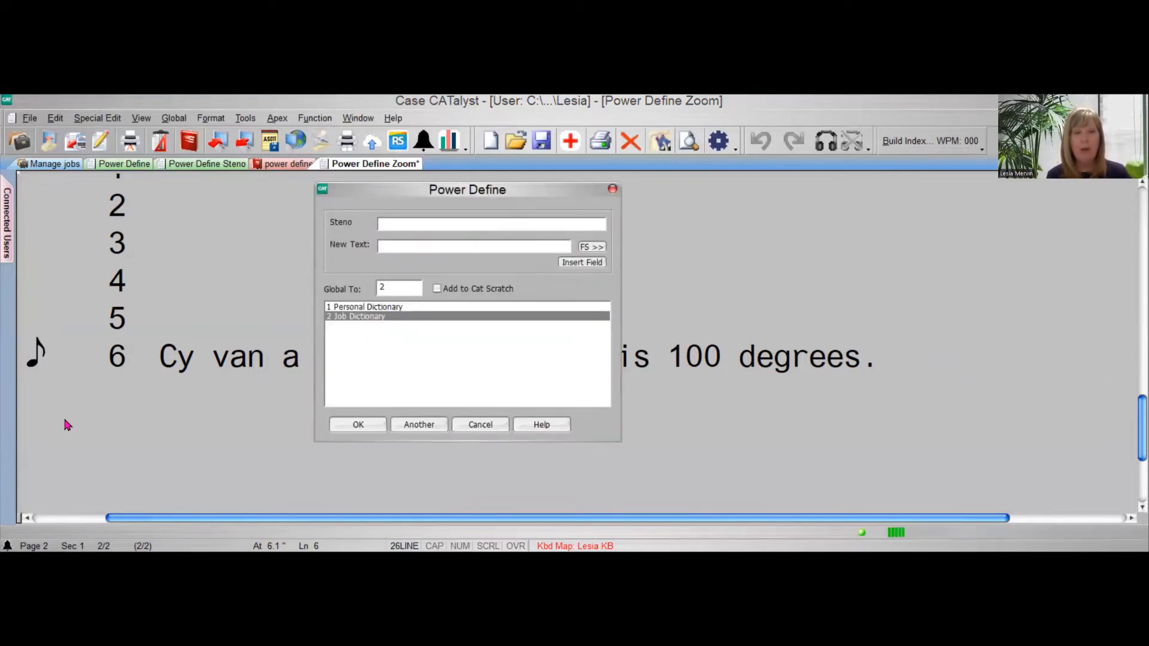
pyautogui.write('/SEU/SRAPB/A')
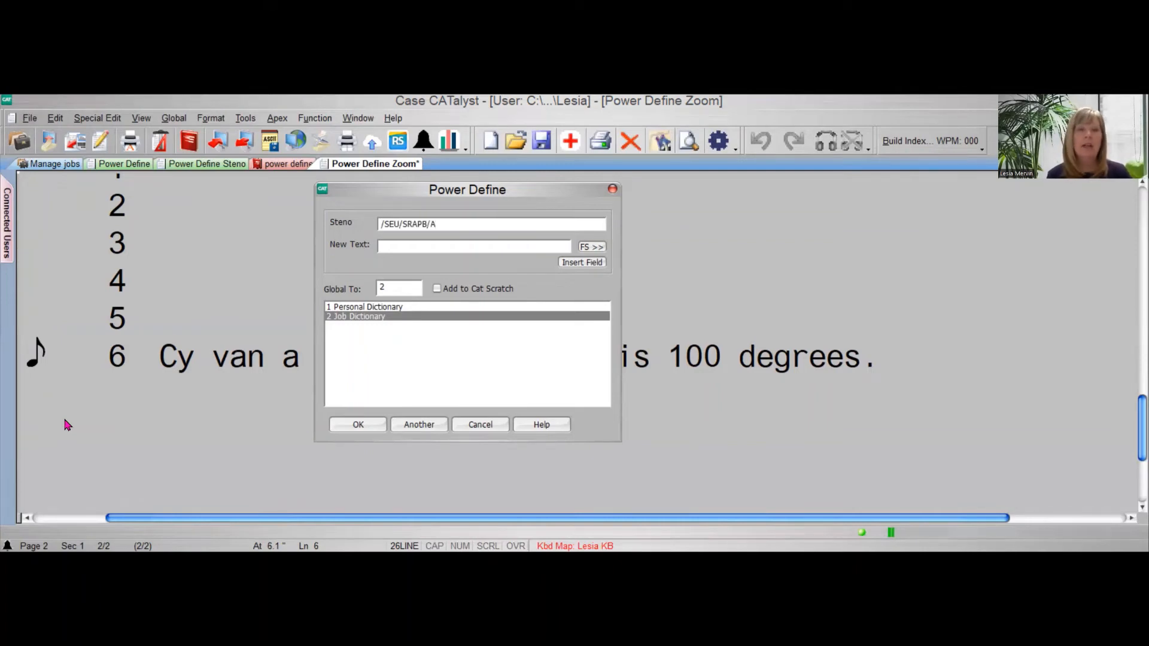
pyautogui.press('Tab')
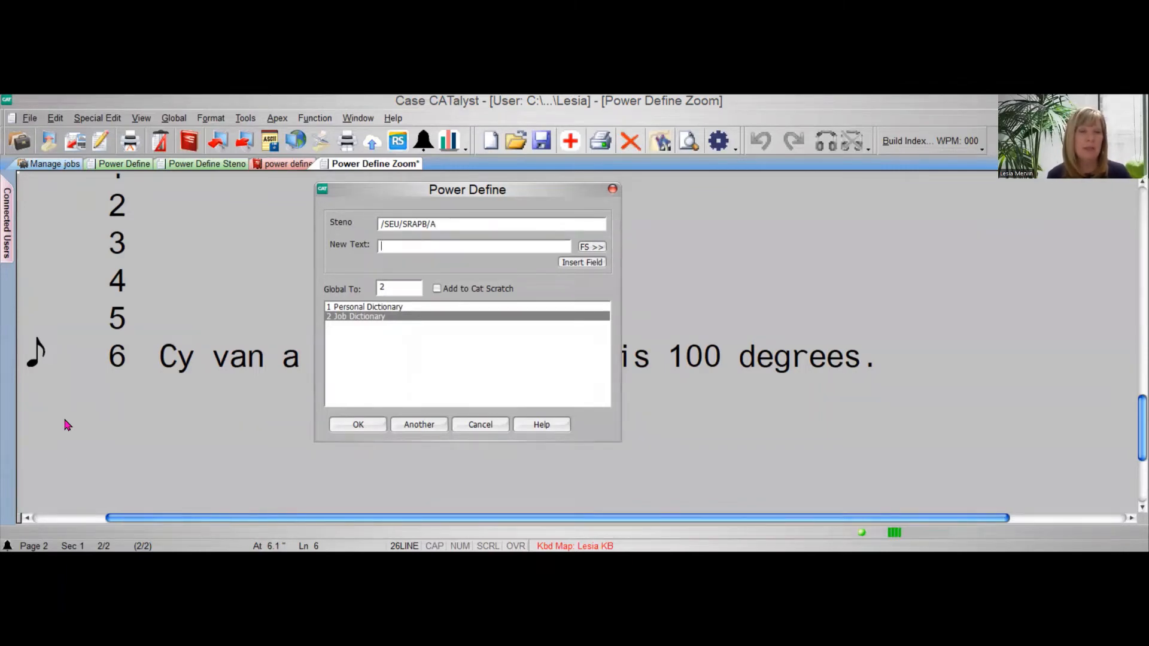
pyautogui.write('Silvana')
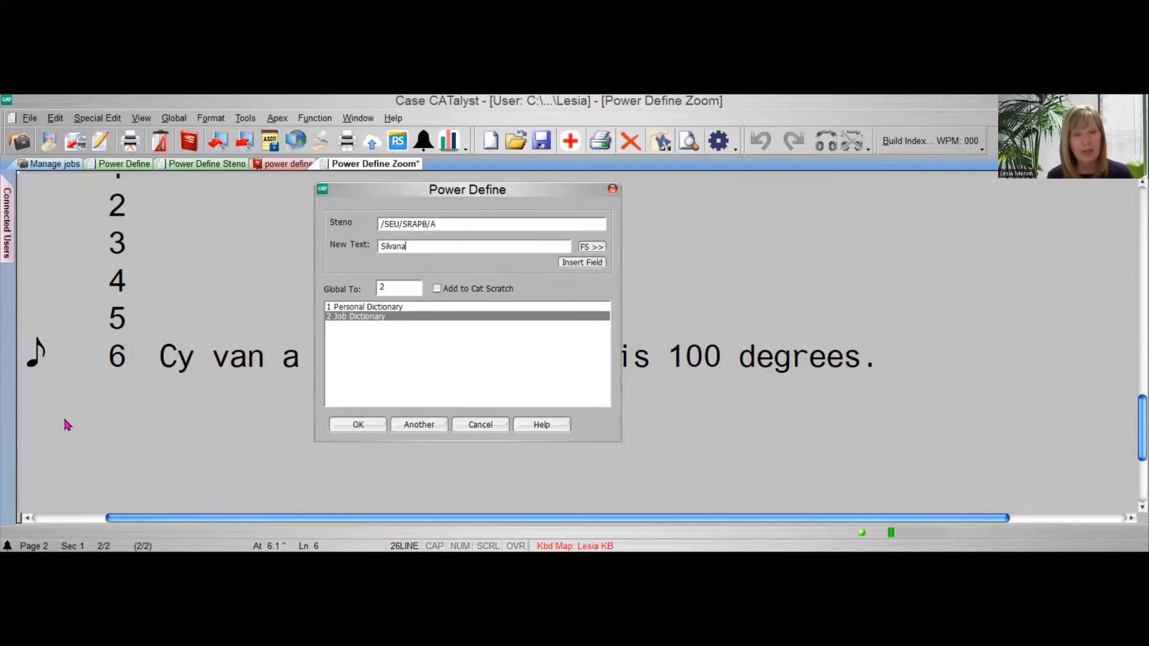
pyautogui.press('Tab')
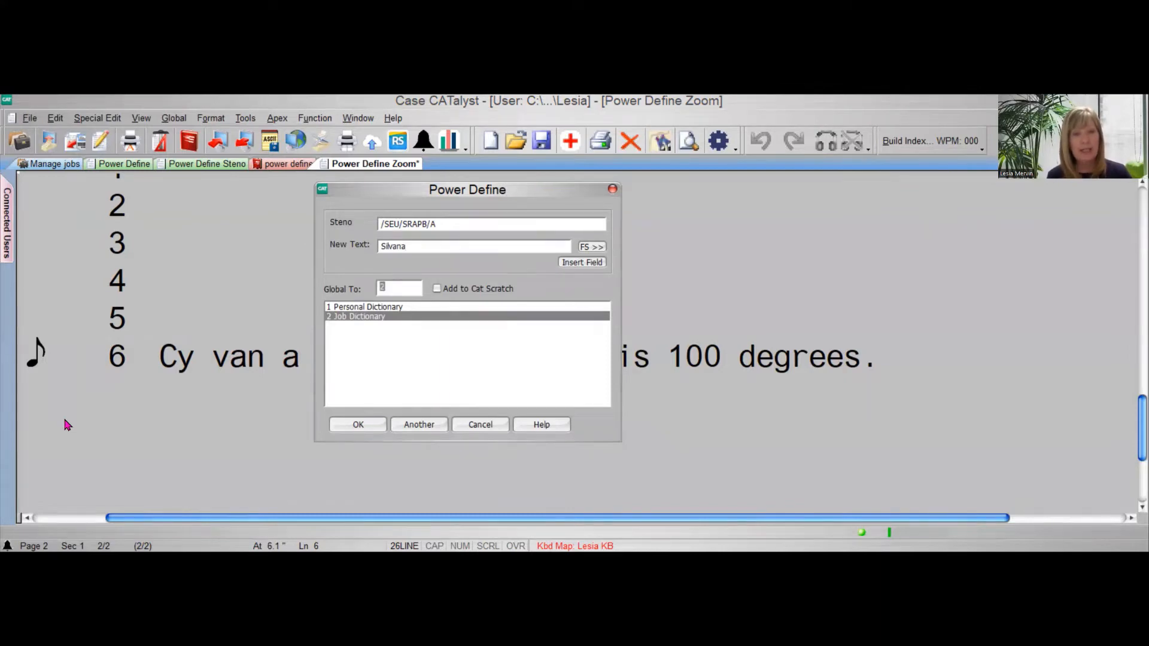
pyautogui.press('Tab')
pyautogui.press('Tab')
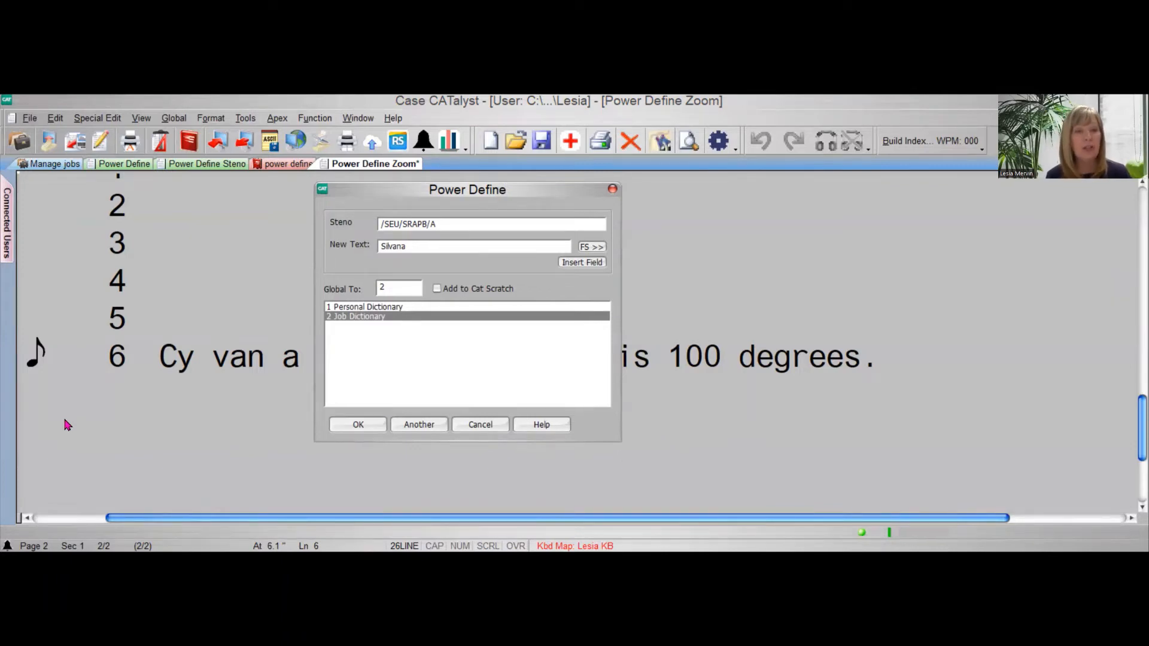
pyautogui.press('Return')
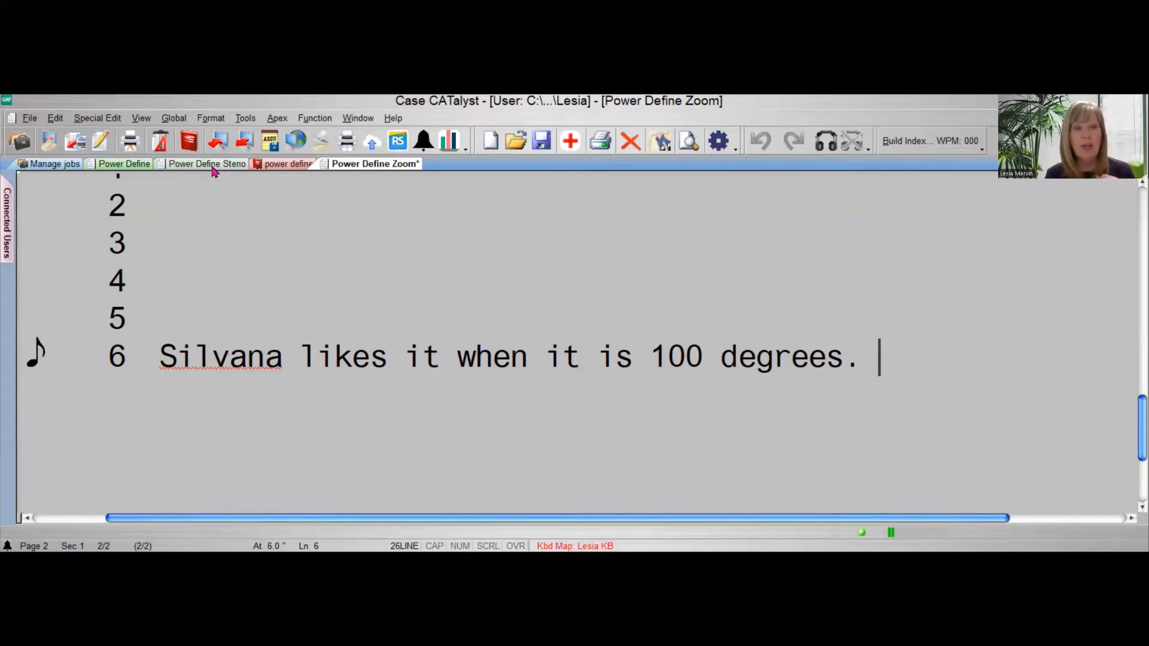
# Step: Review the bracketed commands in the Power Define document and the steno entries in the power define dictionary
pyautogui.click(143, 170)
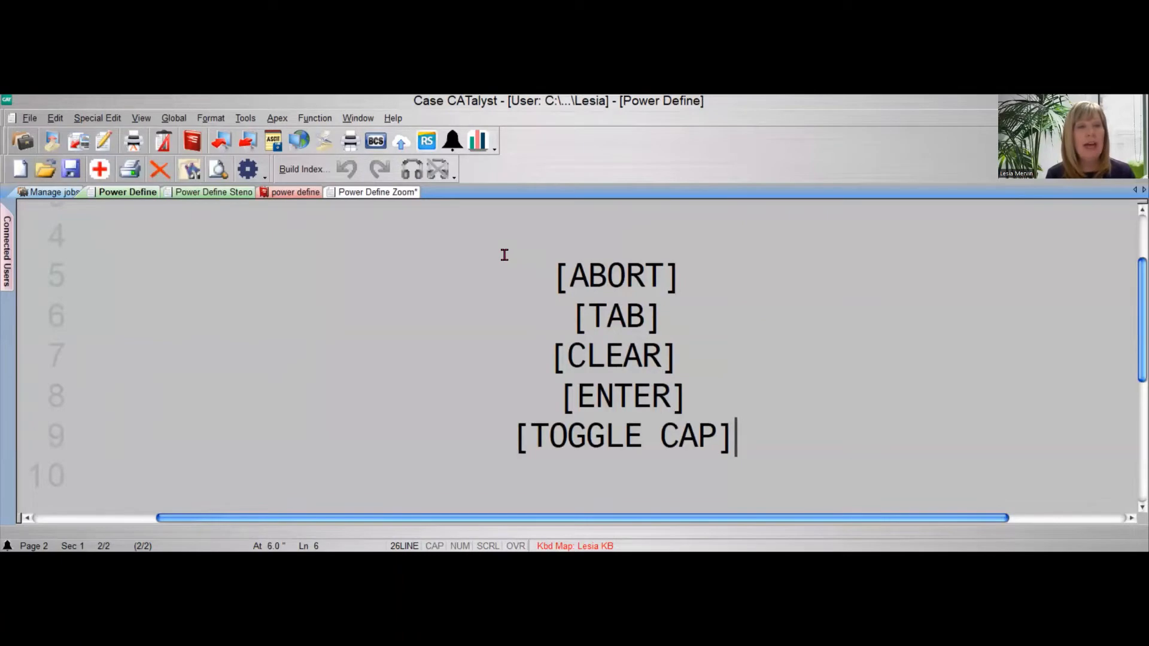
pyautogui.click(305, 196)
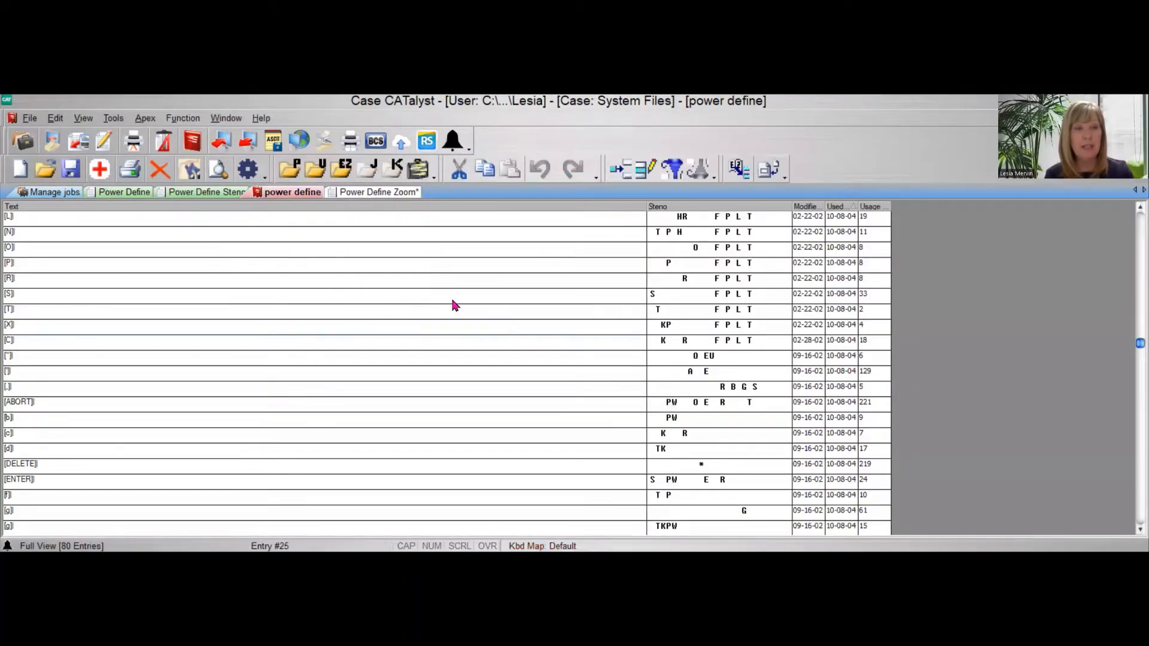
pyautogui.scroll(-4, 247, 326)
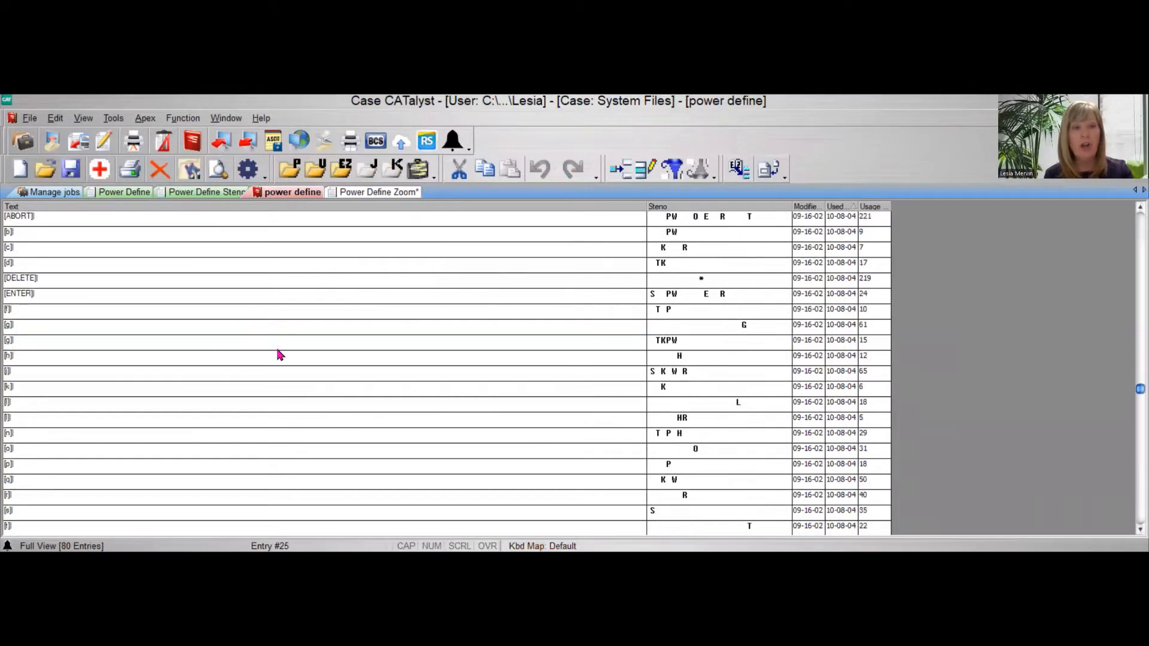
pyautogui.scroll(-2, 279, 355)
pyautogui.click(215, 342)
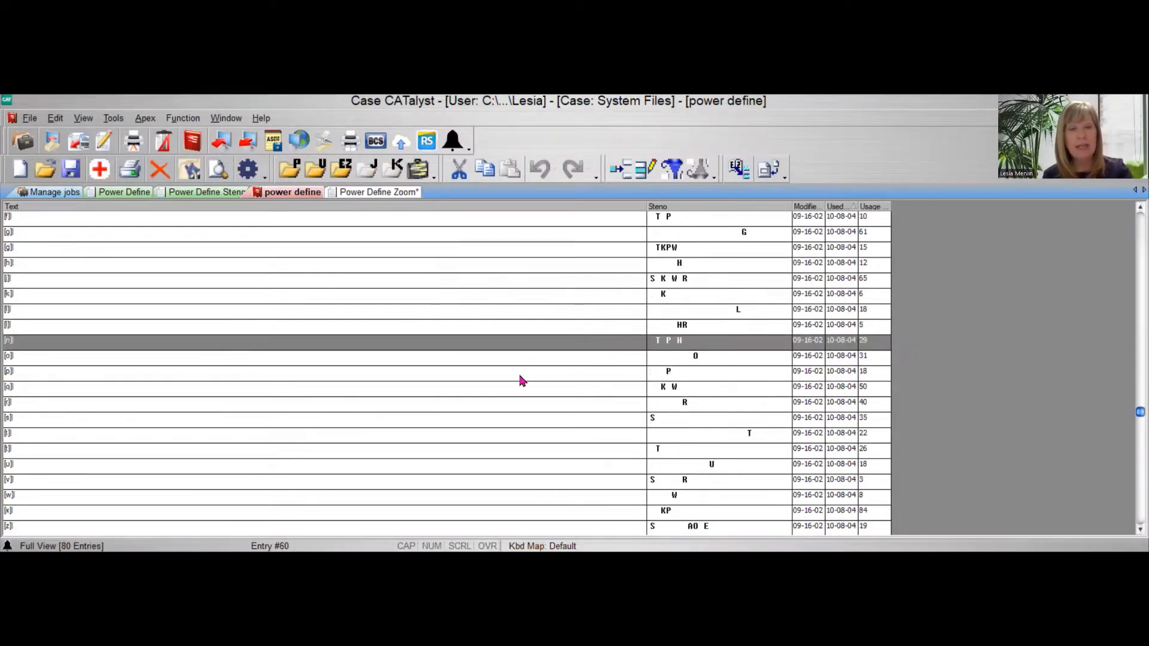
pyautogui.scroll(-4, 520, 380)
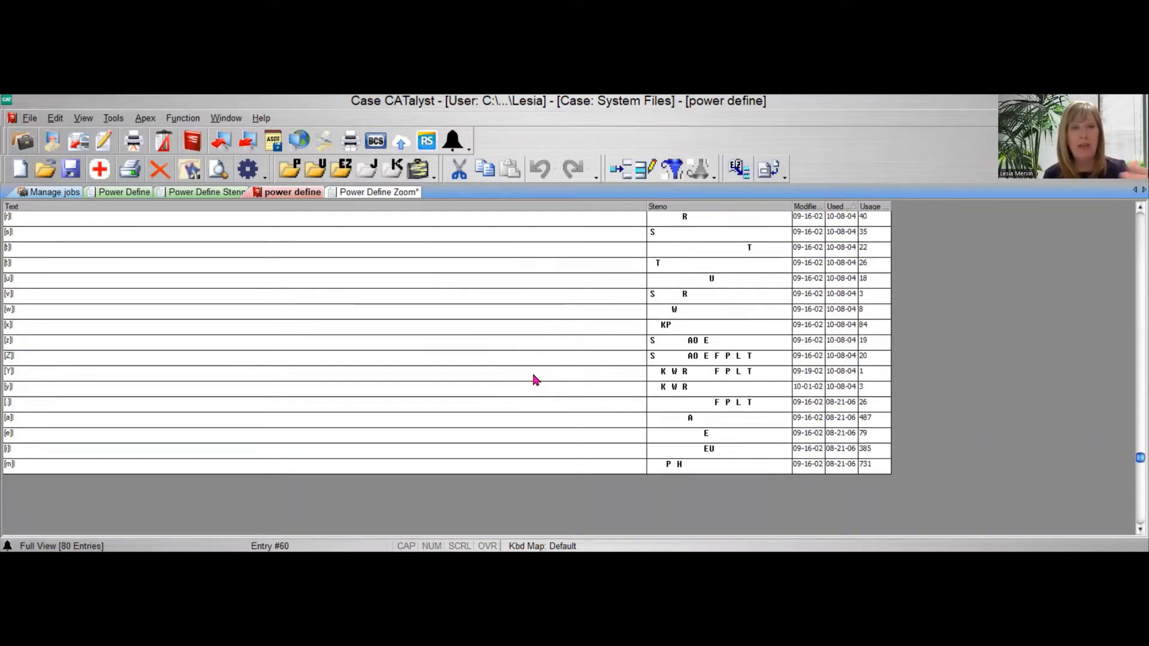
pyautogui.scroll(16, 533, 377)
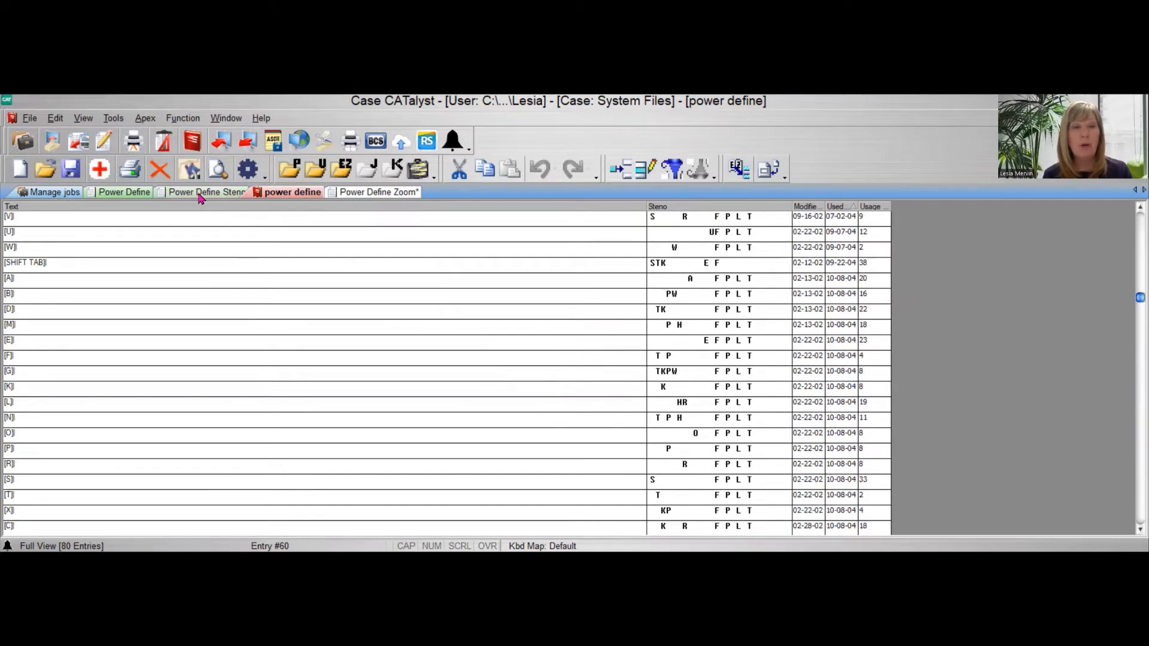
pyautogui.click(114, 192)
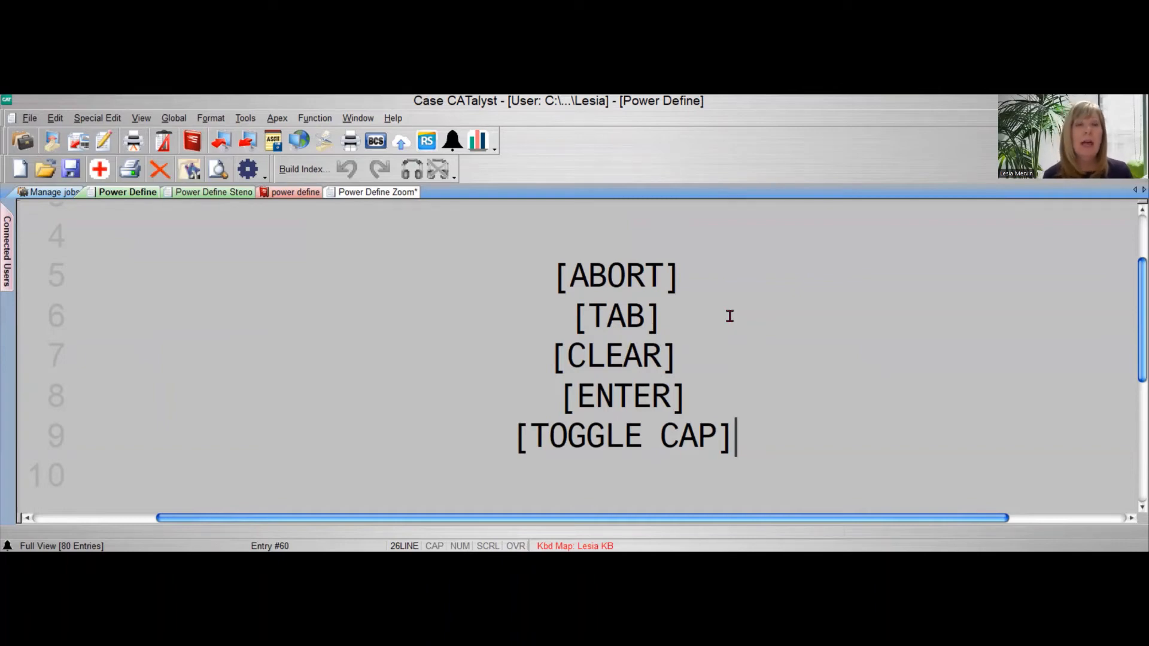
# Step: Return to the Power Define Zoom document and add "If I'm in the middle and I" after the first sentence
pyautogui.click(366, 192)
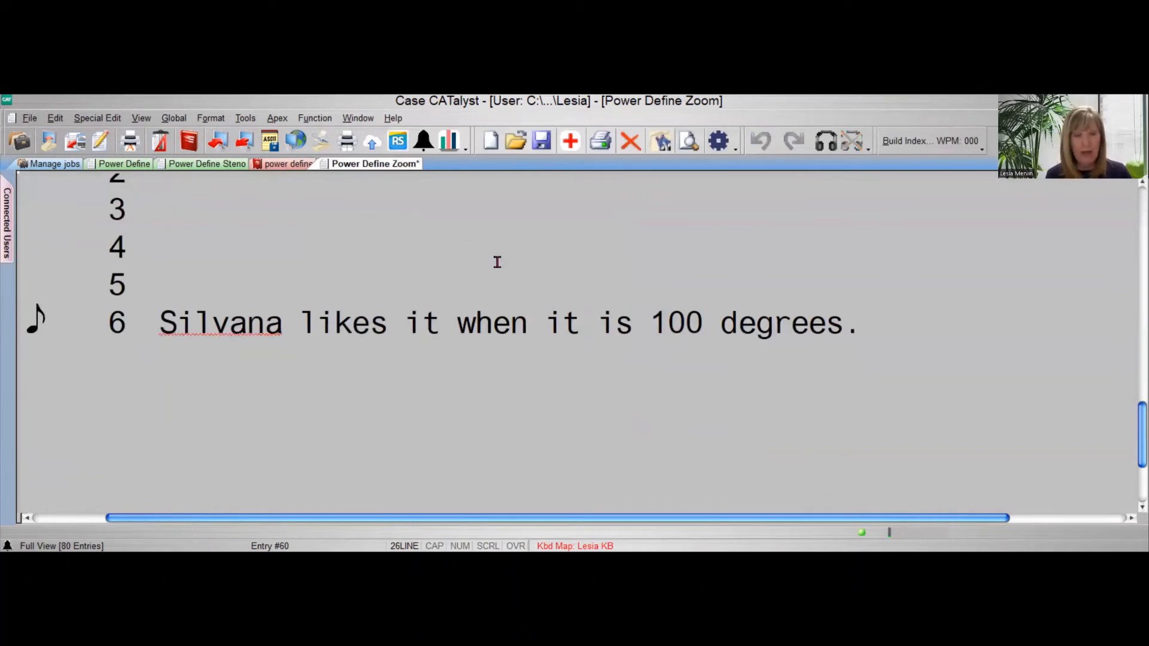
pyautogui.write("If I'm in the middle and I")
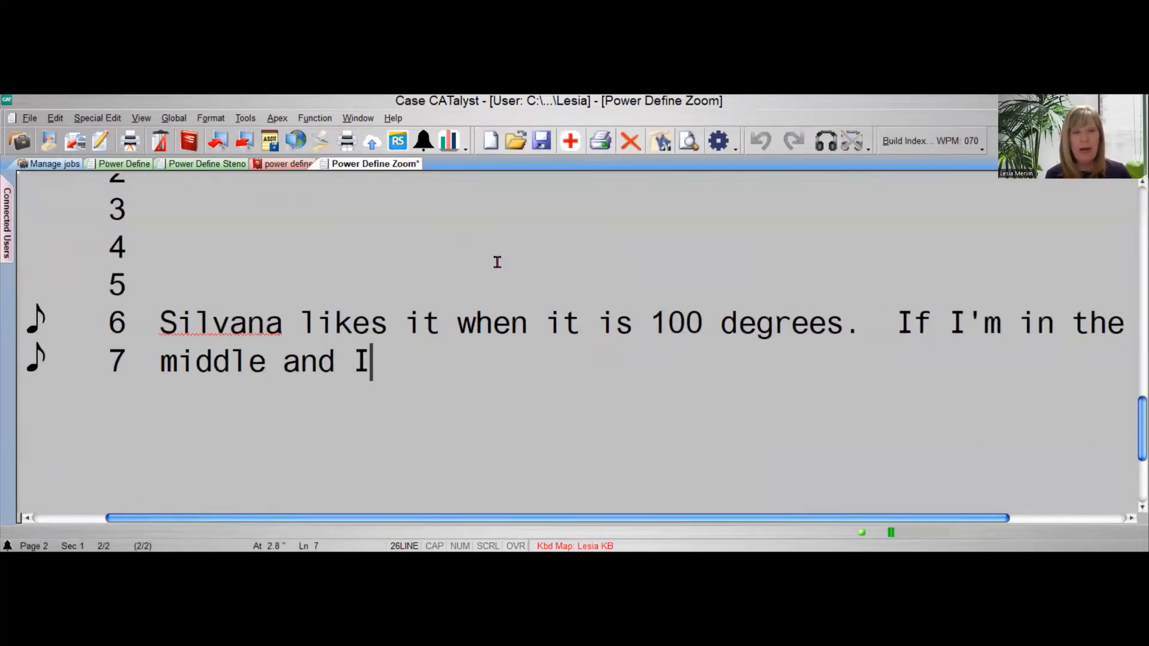
pyautogui.write('did he have')
pyautogui.hotkey('ctrl', 'd')
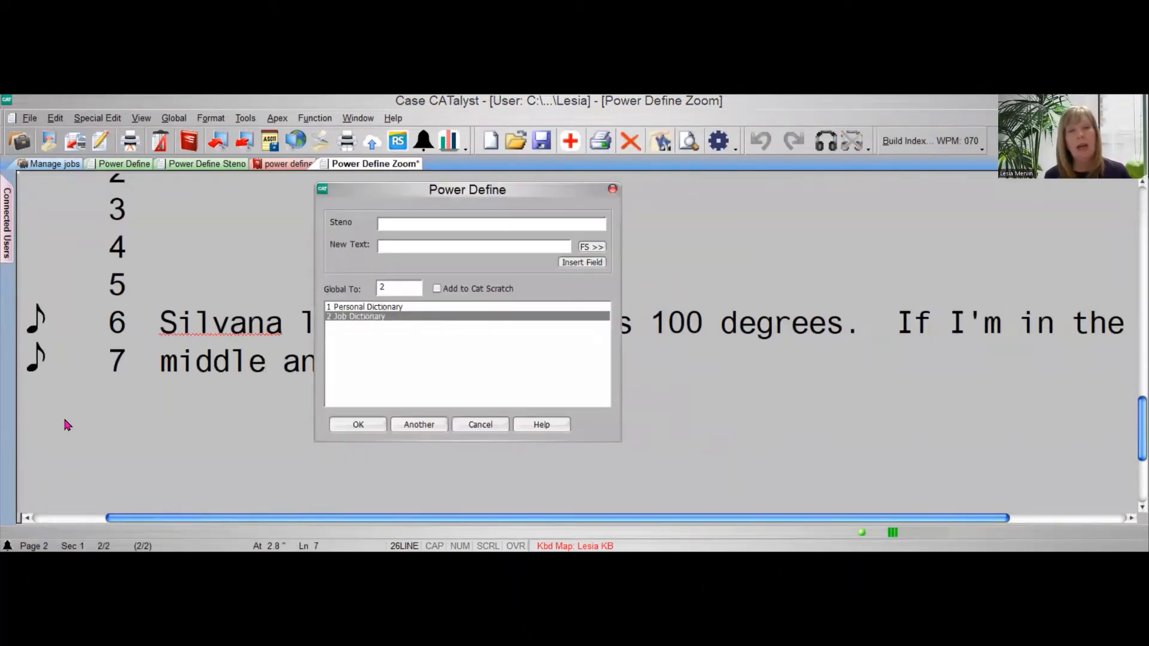
pyautogui.write('/SEUL/SRAPB/A')
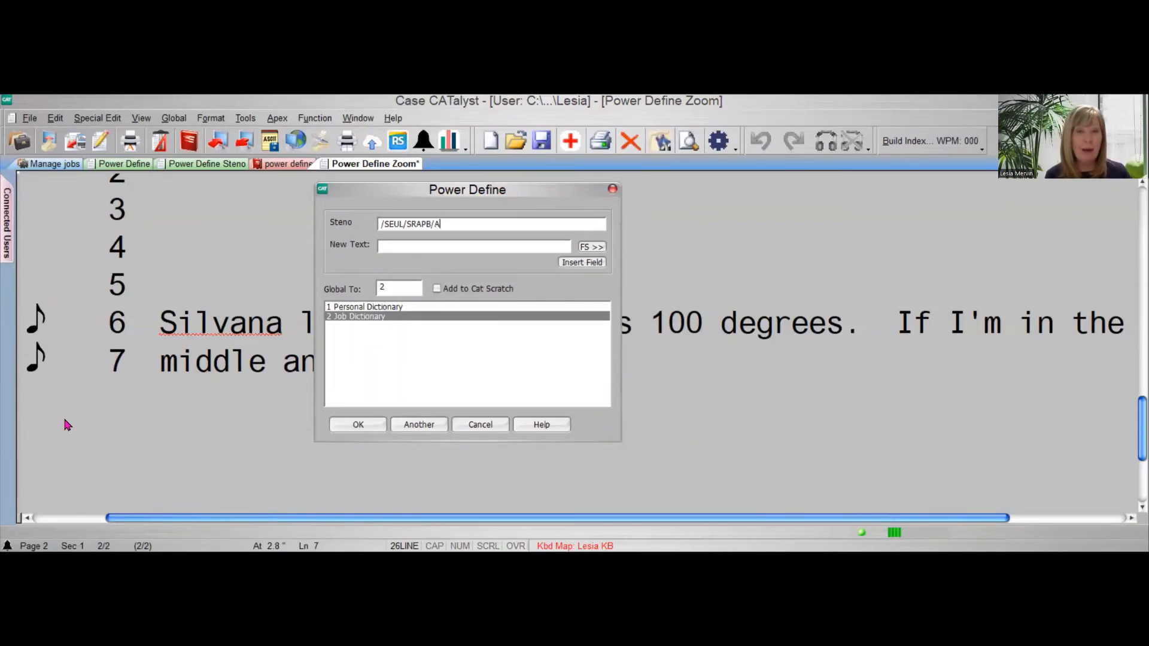
pyautogui.press('BackSpace')
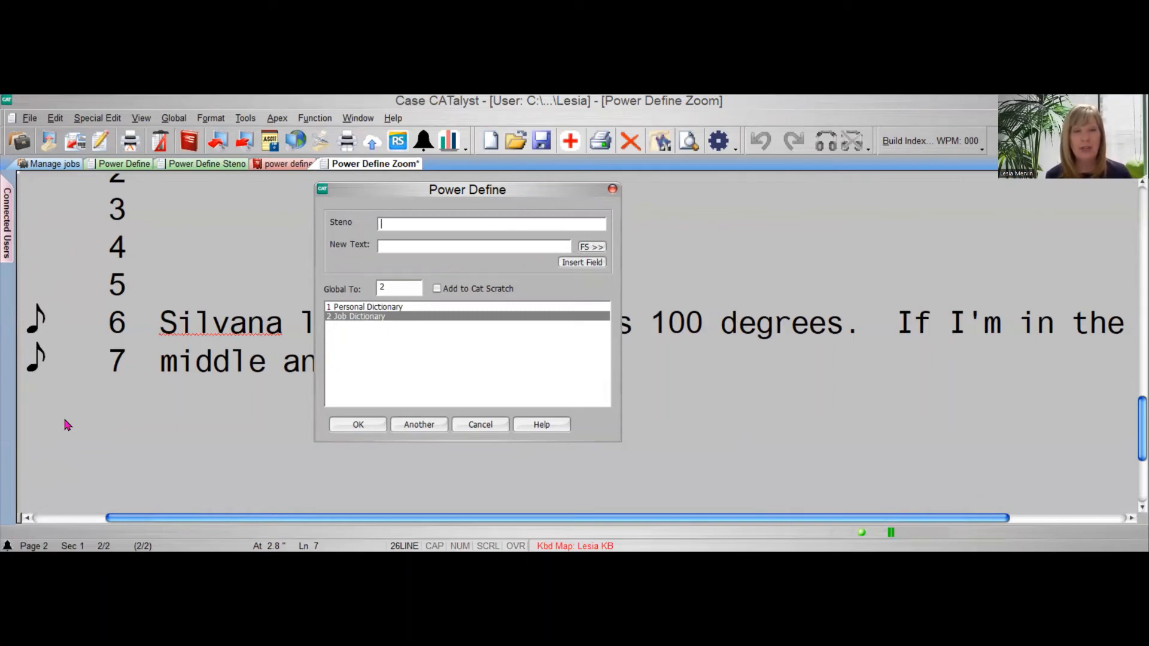
pyautogui.write('/SEUL/SRAPB/A')
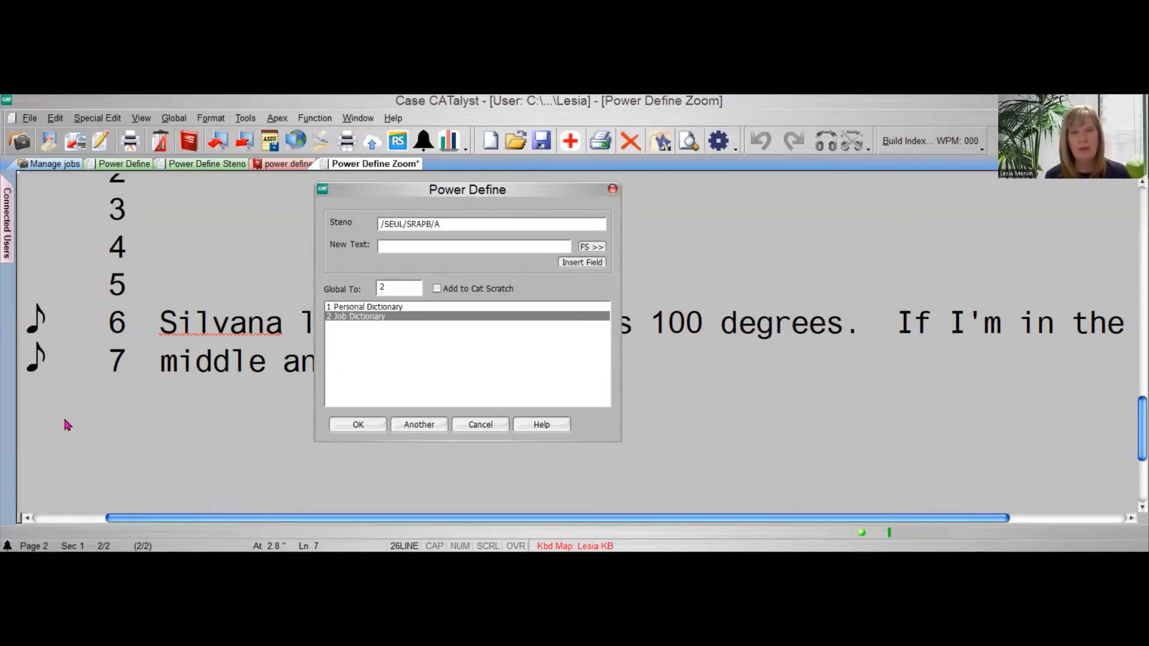
pyautogui.press('BackSpace')
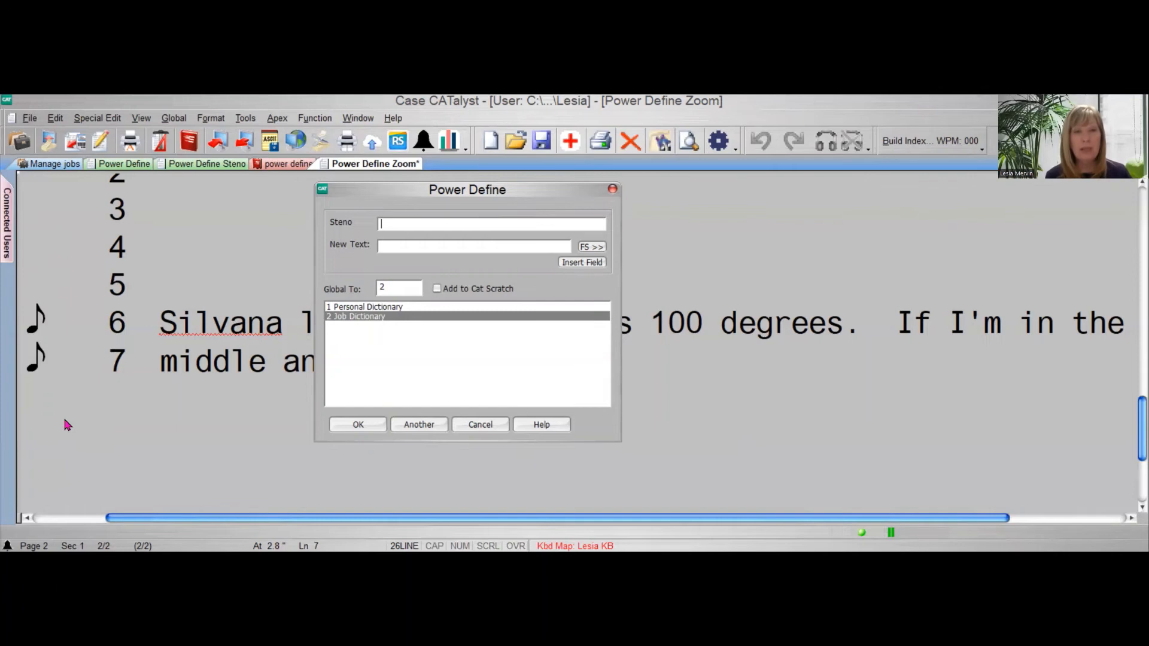
pyautogui.press('Escape')
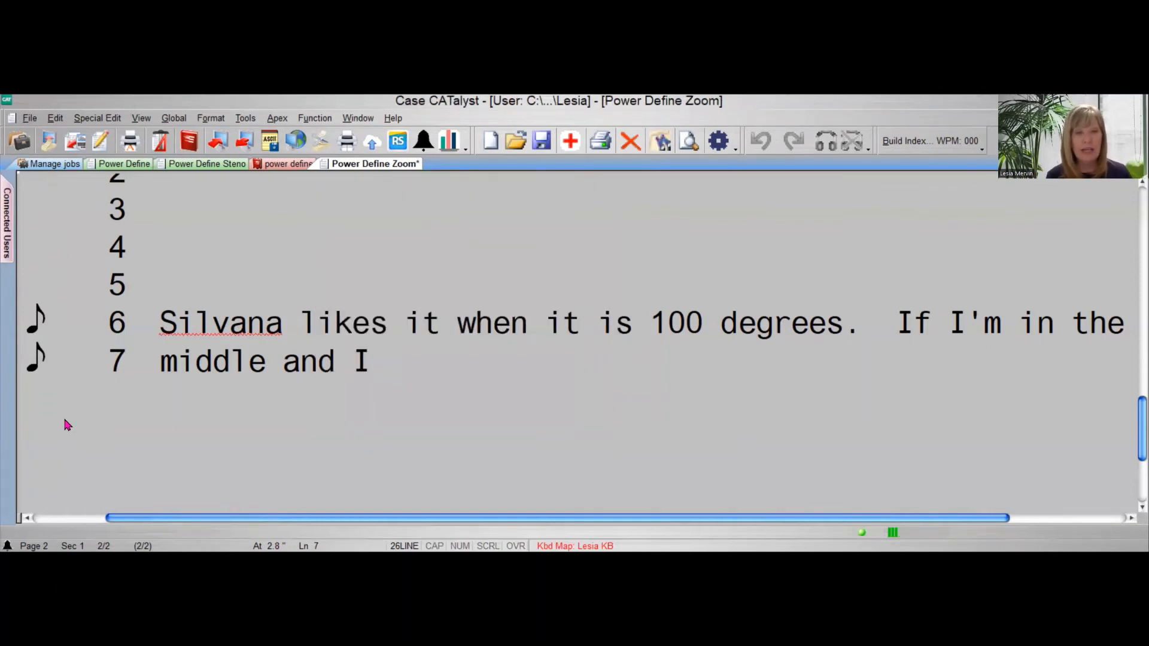
# Step: Continue the unfinished sentence on line 7 with "and I can continue writing"
pyautogui.write('and I can continue')
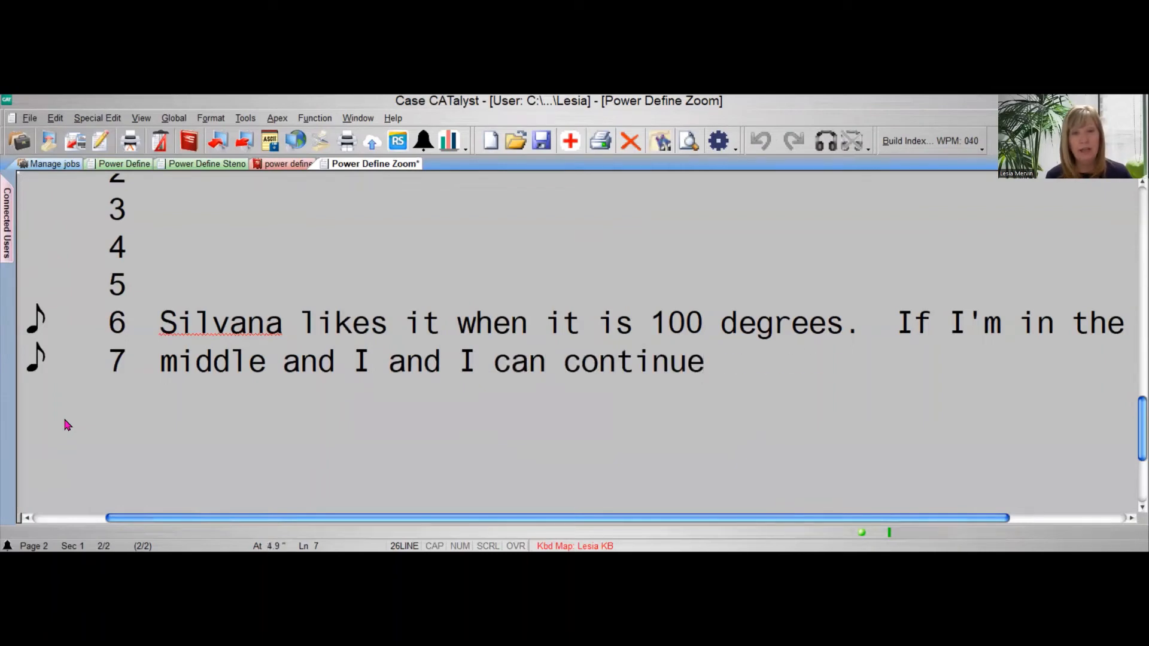
pyautogui.write(' writing did he have')
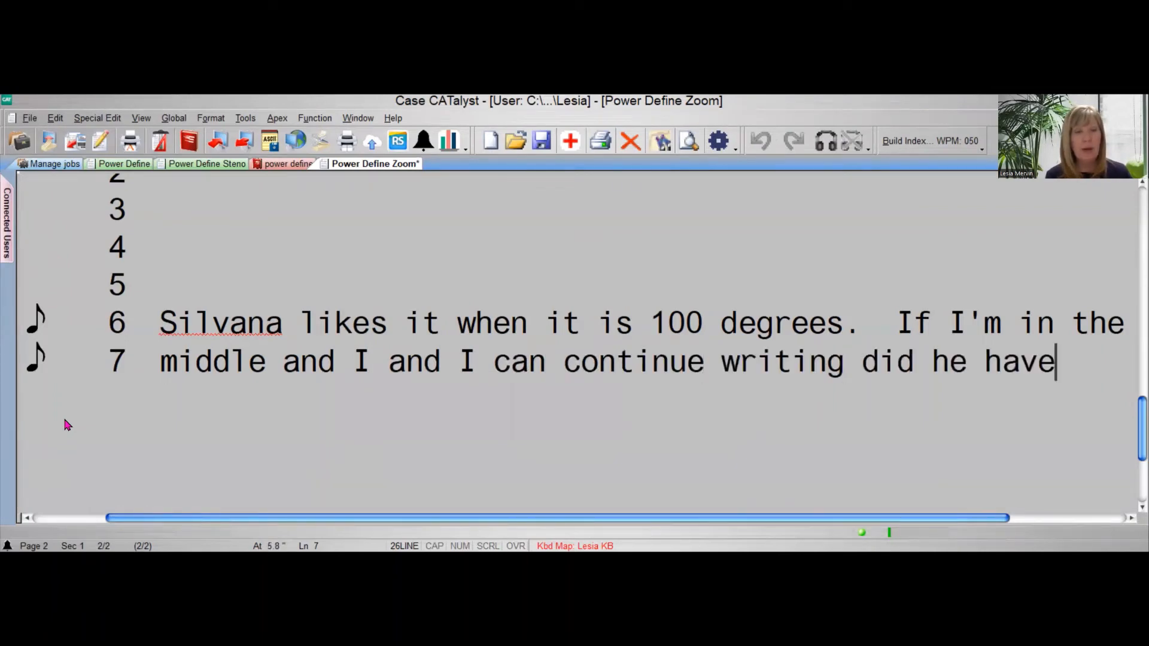
pyautogui.hotkey('alt', 'd')
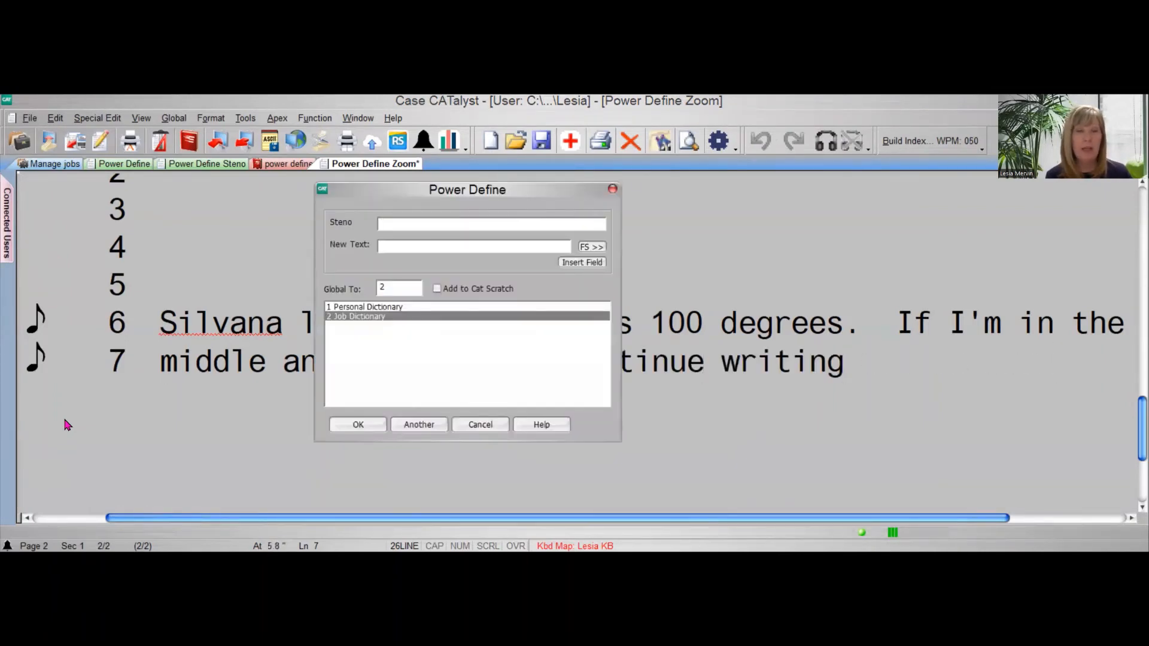
pyautogui.write('/SEUL/SRAPB/A')
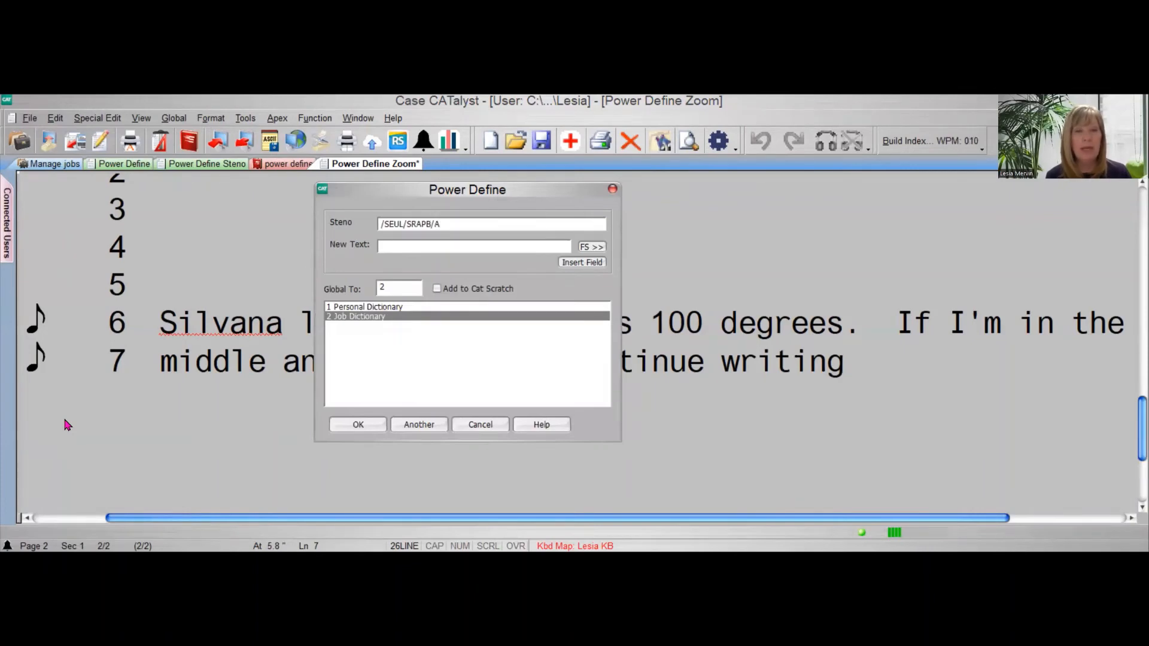
pyautogui.press('Escape')
# Step: Finish the sentence with "and I can keep on writing."
pyautogui.write('and I can keep on writing.')
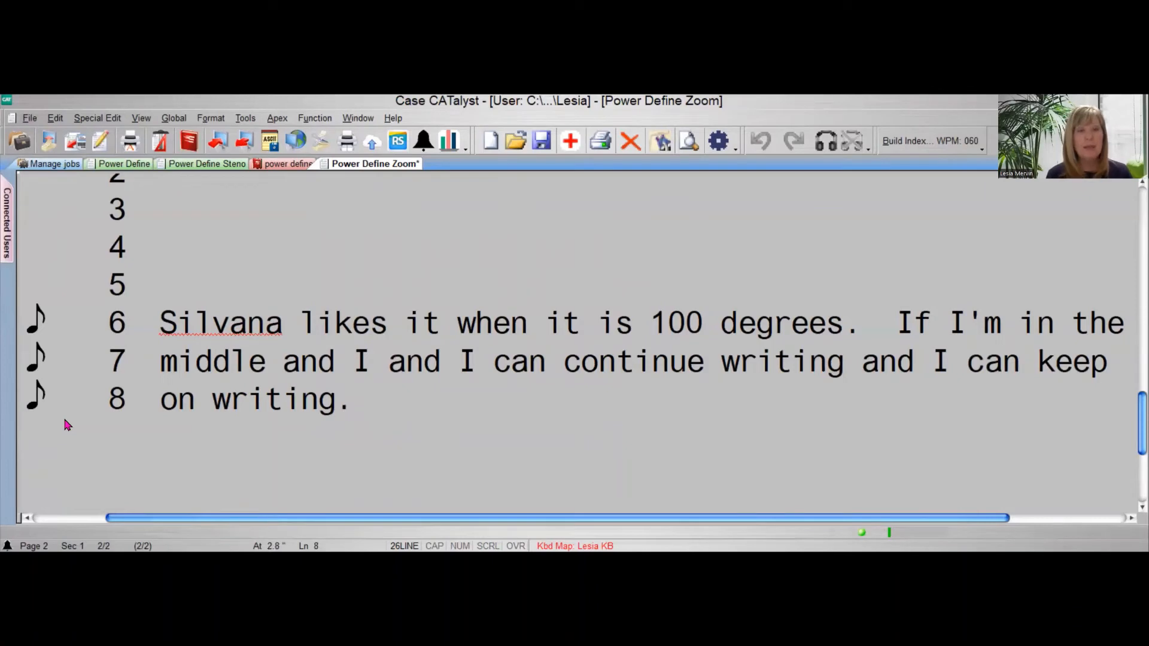
# Step: Add "Did he have" after the last sentence and start a Power Define entry for the steno /SEUL/SRAPB/A
pyautogui.write('  Did he have')
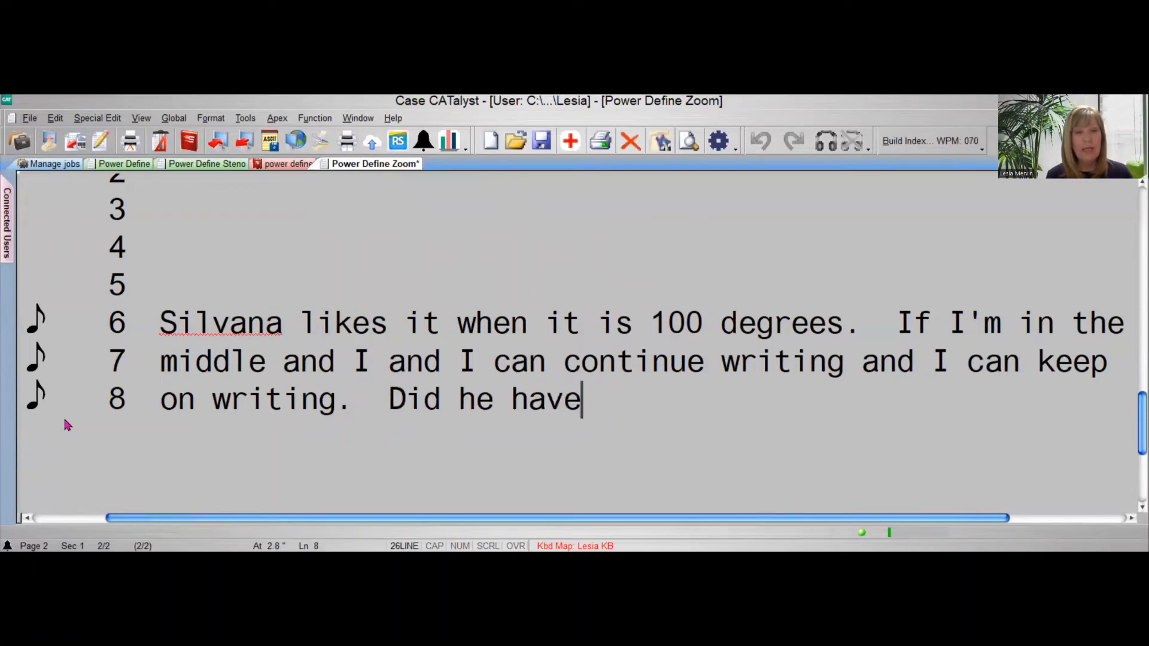
pyautogui.hotkey('ctrl', 'd')
pyautogui.write('/SEUL/SRAPB/A')
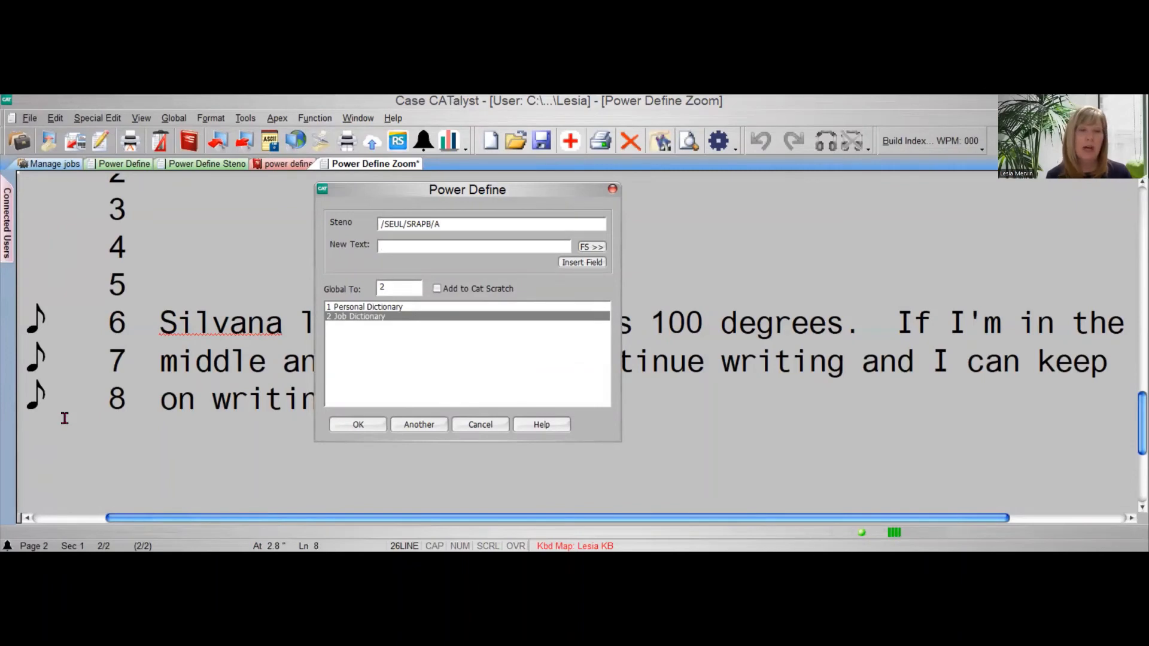
pyautogui.write('s{Suffix}cy')
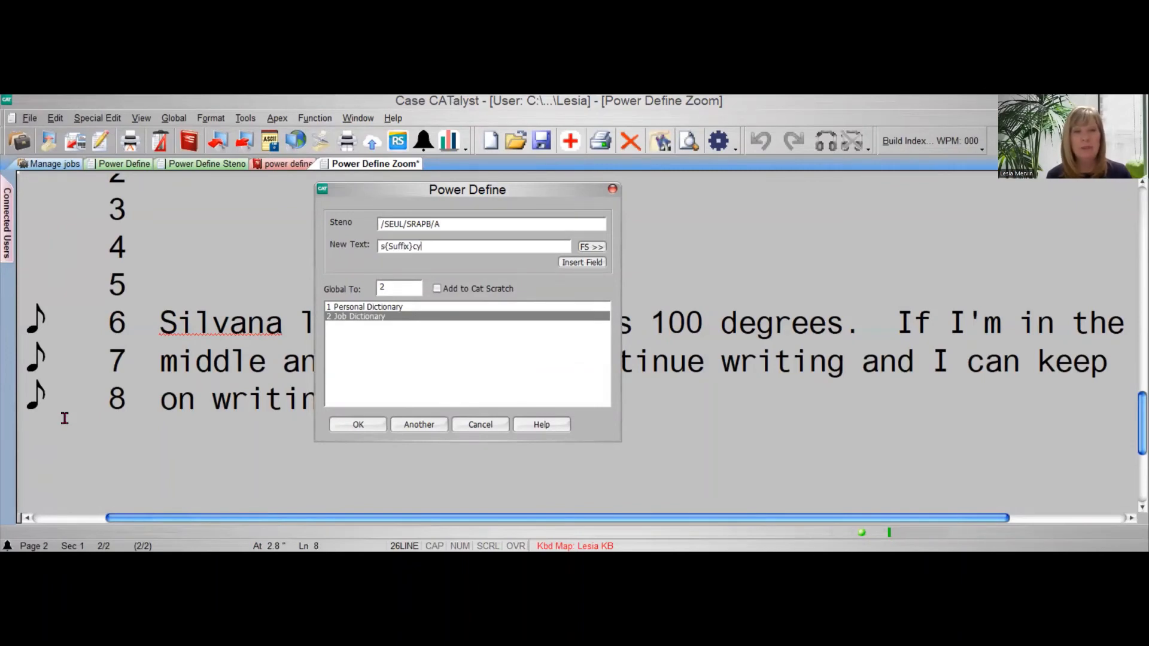
pyautogui.press('BackSpace')
pyautogui.press('BackSpace')
pyautogui.press('BackSpace')
pyautogui.press('BackSpace')
pyautogui.press('BackSpace')
pyautogui.press('BackSpace')
pyautogui.press('BackSpace')
pyautogui.press('BackSpace')
pyautogui.press('BackSpace')
pyautogui.press('BackSpace')
pyautogui.press('BackSpace')
# Step: Enter the first name as new text, cycle its capitalization through to an initial capital, and save the definition to the Job Dictionary
pyautogui.write('silvan')
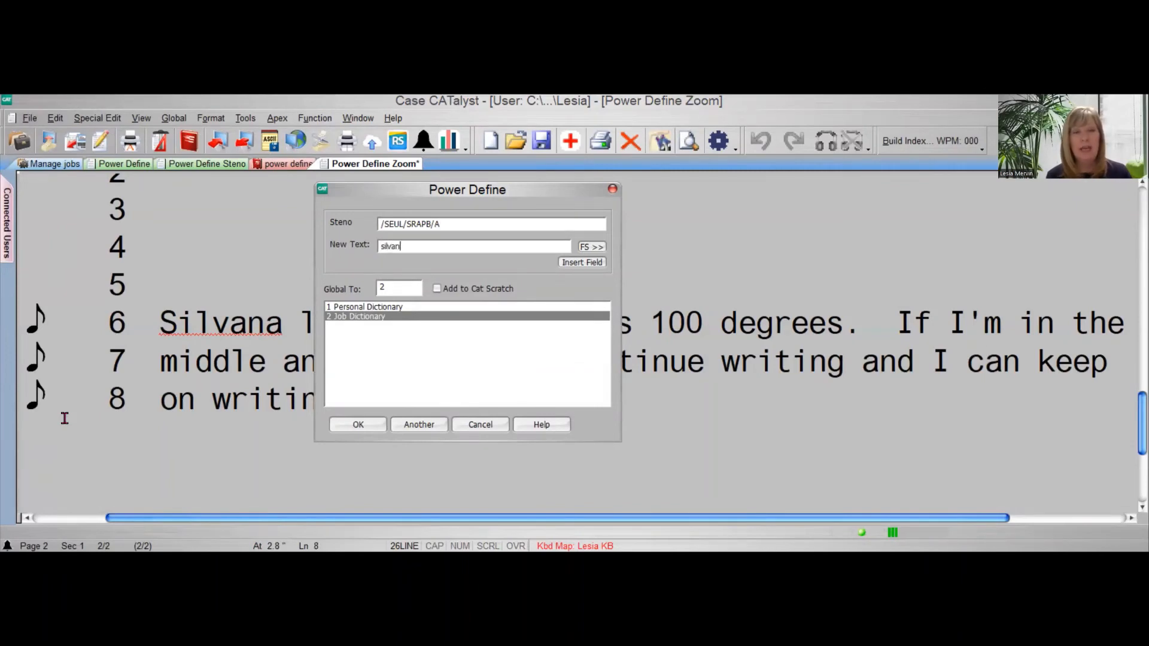
pyautogui.write('a')
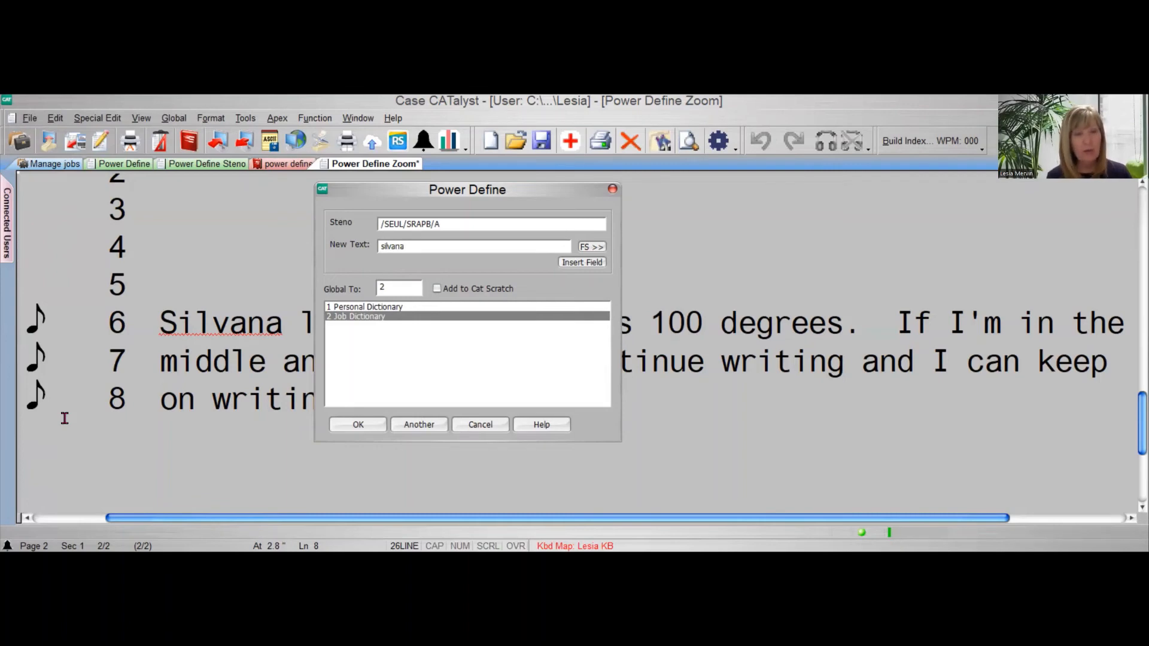
pyautogui.hotkey('alt', 'c')
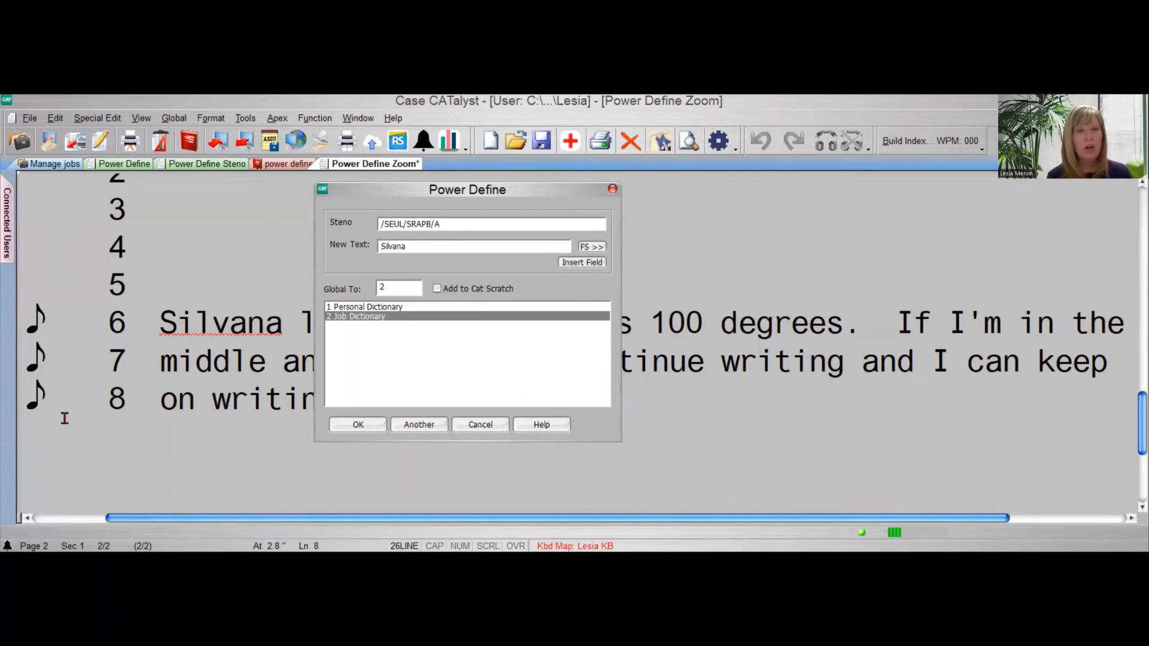
pyautogui.hotkey('alt', 'c')
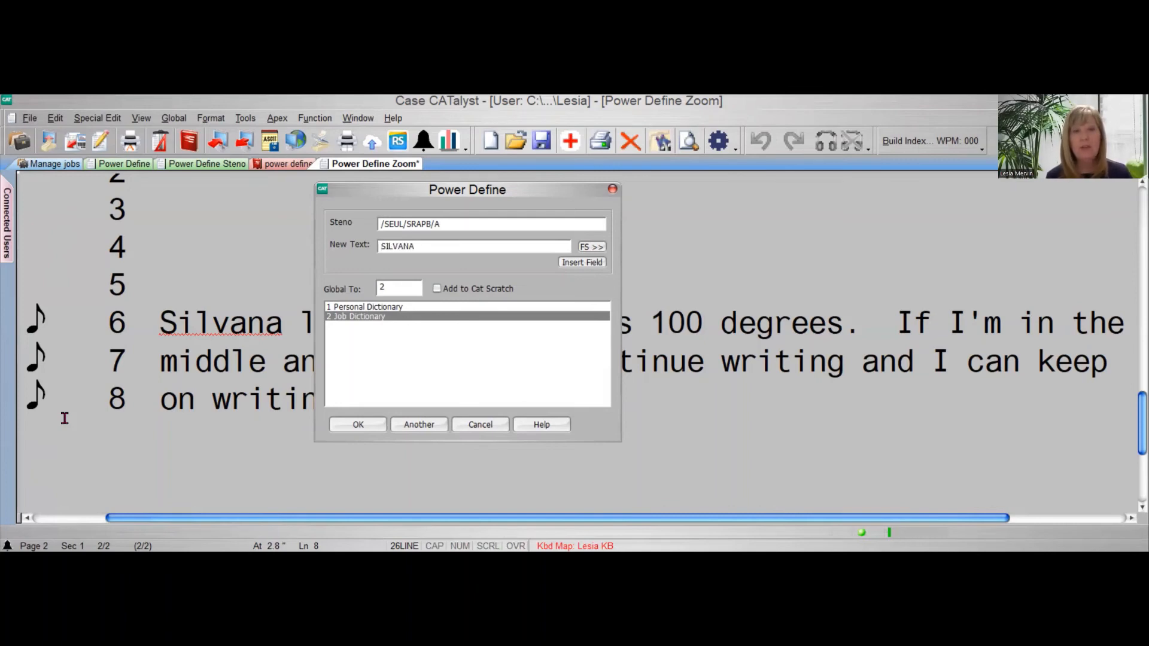
pyautogui.hotkey('alt', 'c')
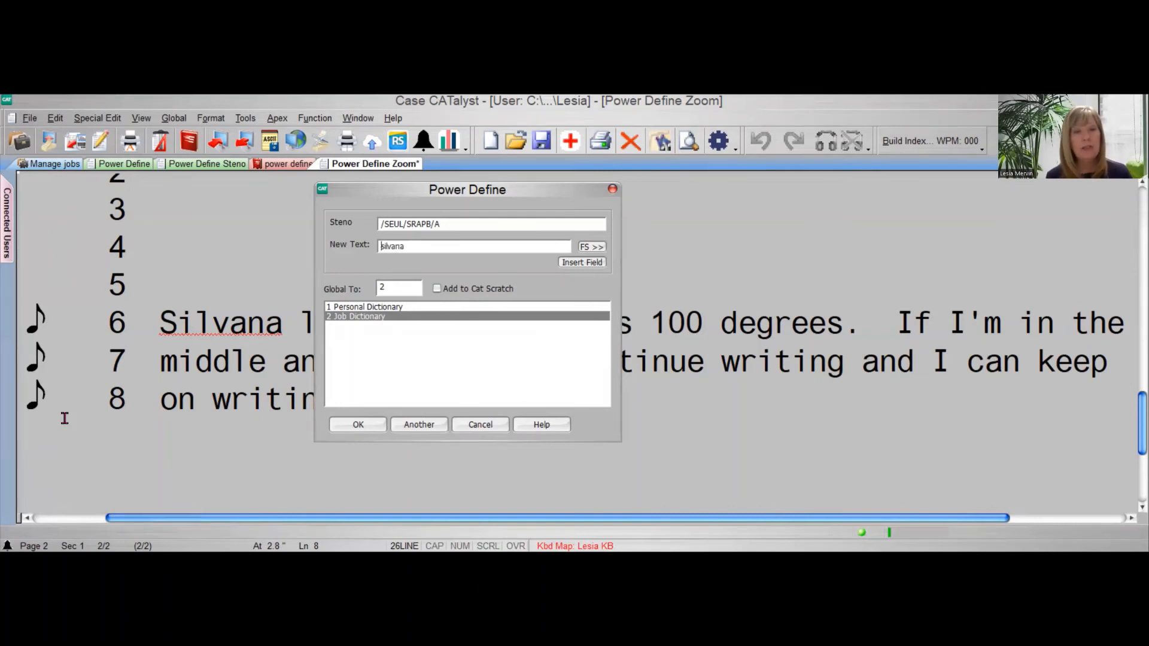
pyautogui.hotkey('alt', 'c')
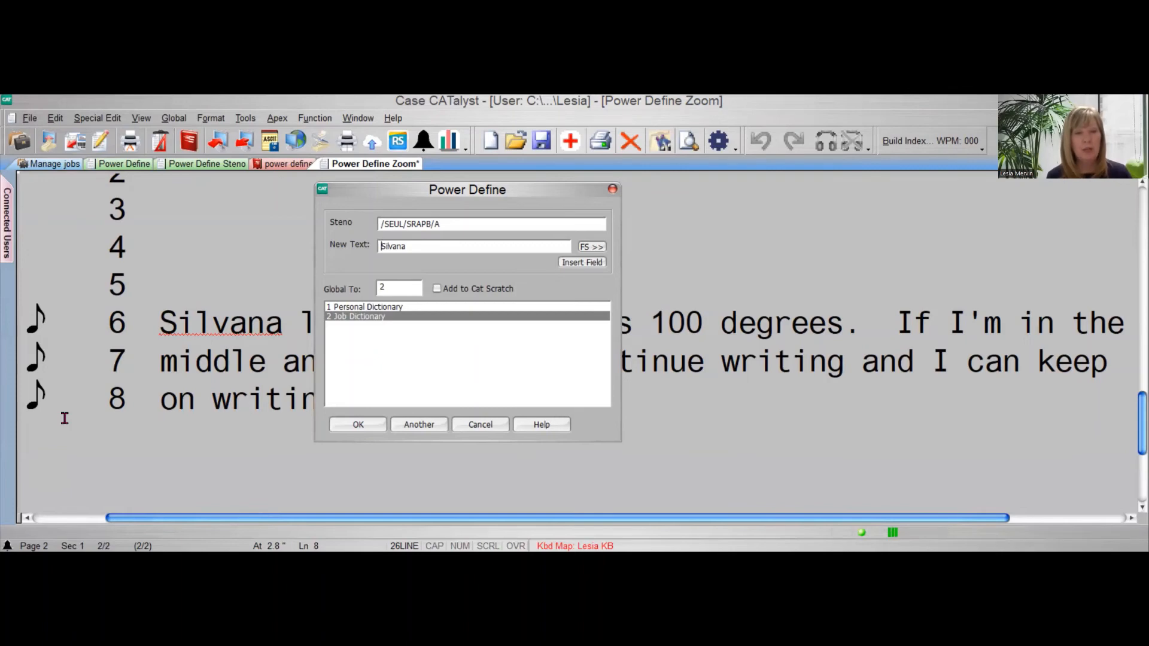
pyautogui.press('Return')
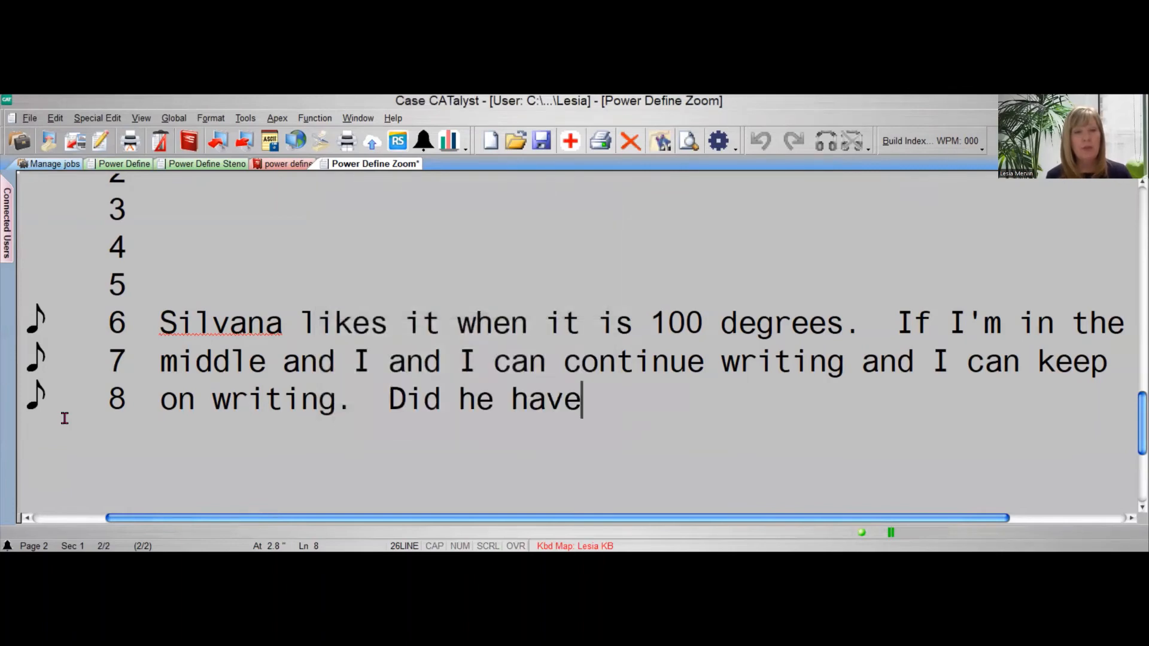
# Step: Define the steno /SKWROPB/SKWROPBS as the person's full name in the Job Dictionary, cycling its capitalization back to initial capitals
pyautogui.hotkey('ctrl', 'd')
pyautogui.write('/SKWROPB/SKWROPBS')
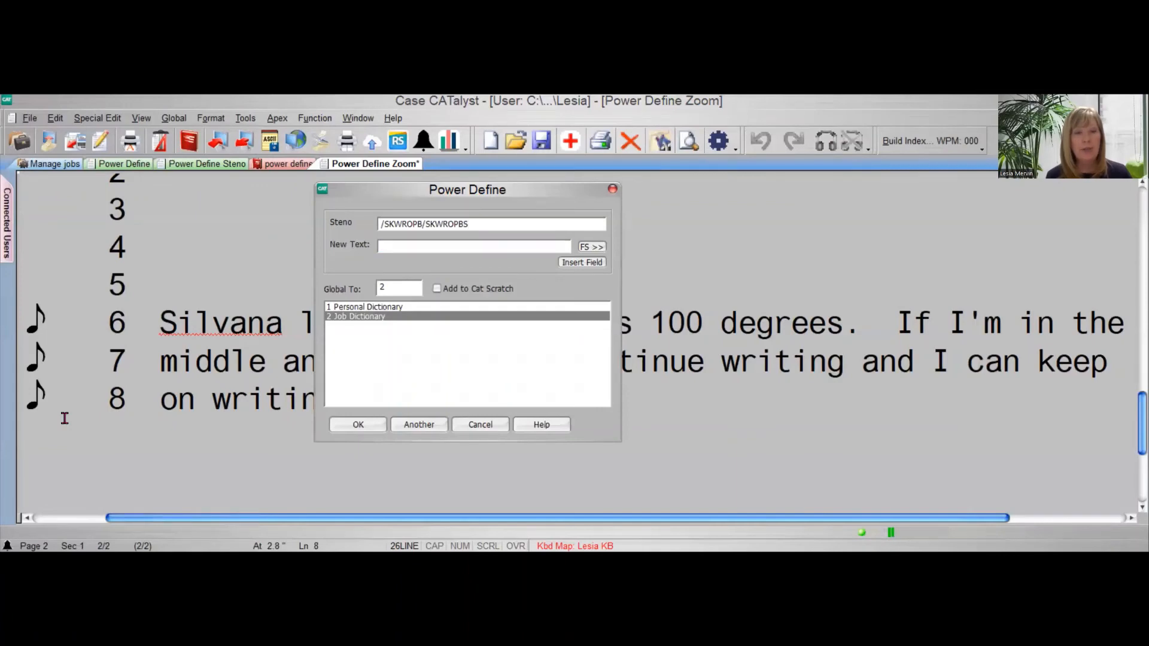
pyautogui.write('John Johnson')
pyautogui.press('pageup')
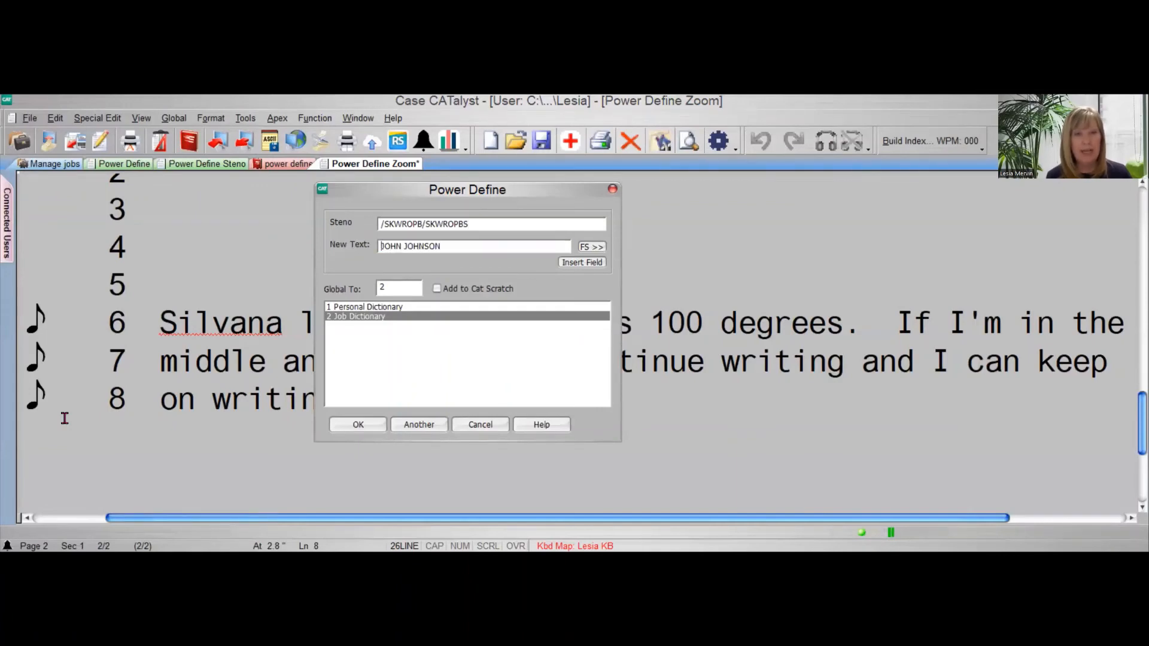
pyautogui.press('pageup')
pyautogui.press('pageup')
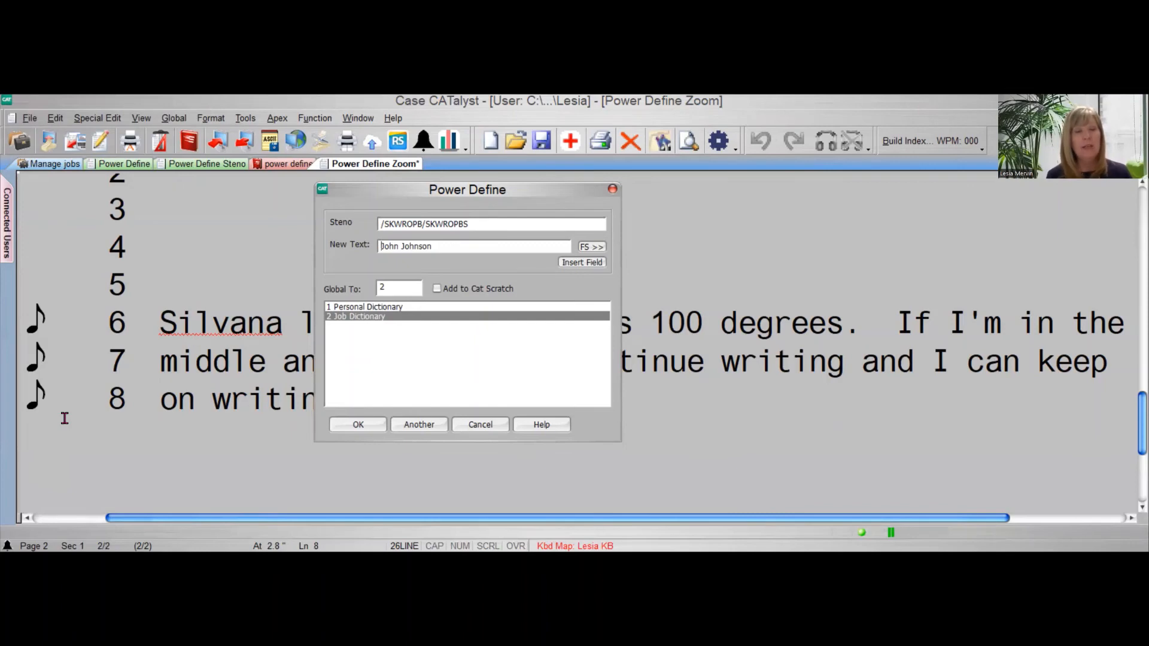
pyautogui.press('Return')
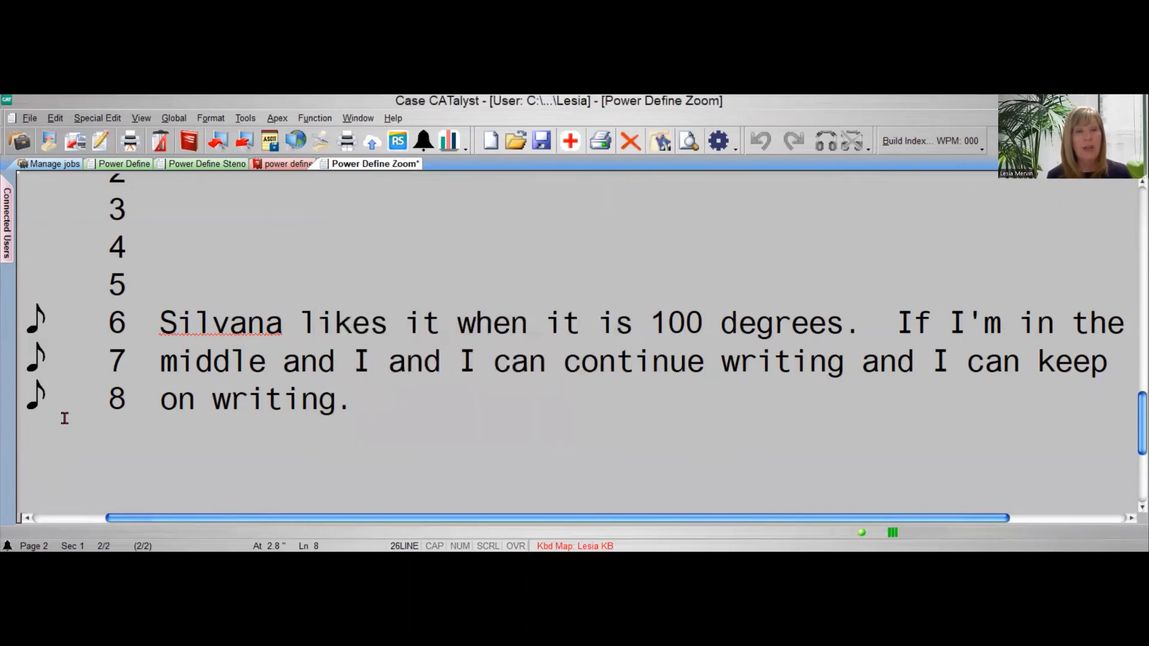
# Step: Check the bracketed commands in the Power Define document and return to Power Define Zoom
pyautogui.click(133, 167)
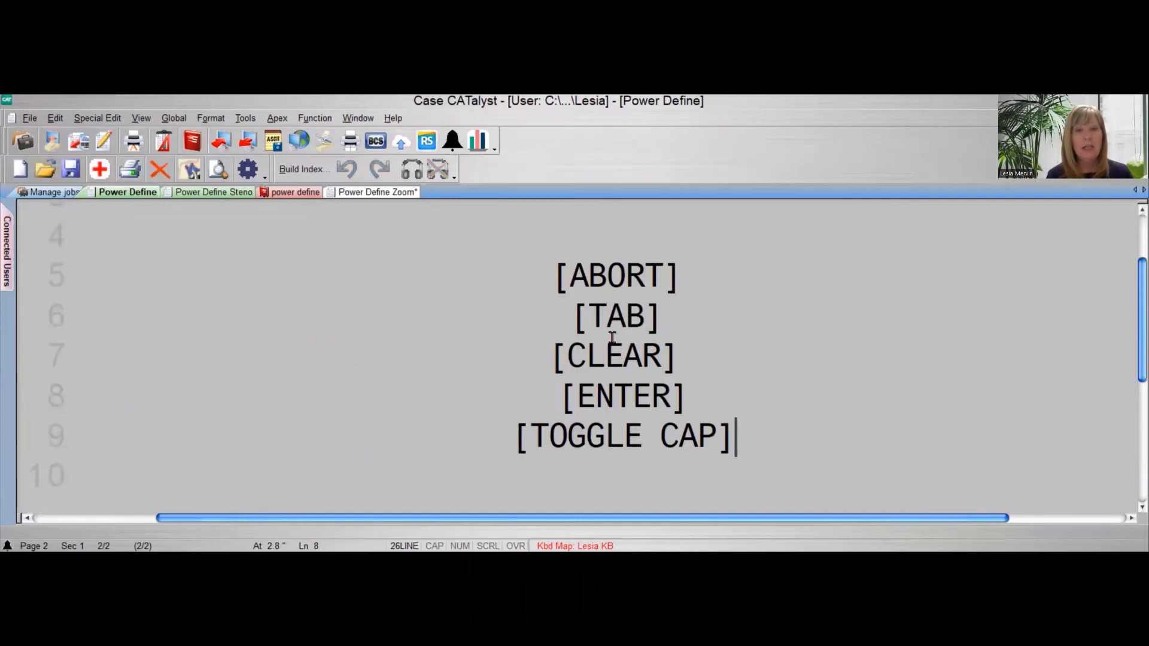
pyautogui.click(378, 192)
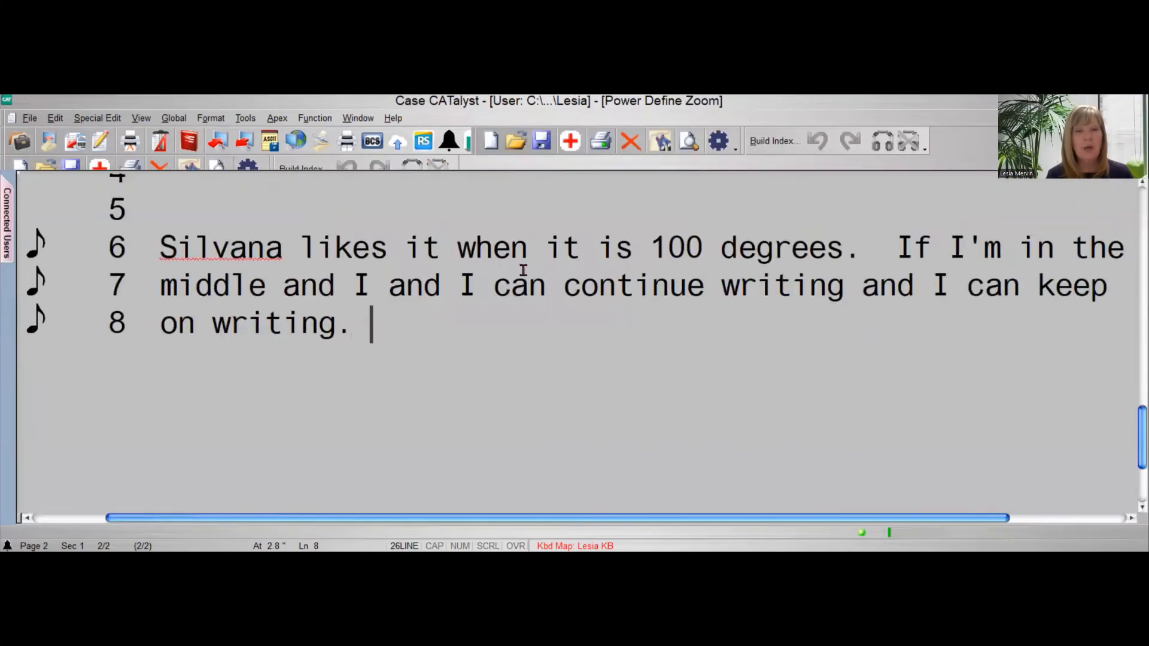
# Step: Write "Did he have", start a Power Define entry for the steno /SEUL/SRAPB/A, move through its fields, and abort the entry
pyautogui.write('Did he have')
pyautogui.hotkey('ctrl', 'd')
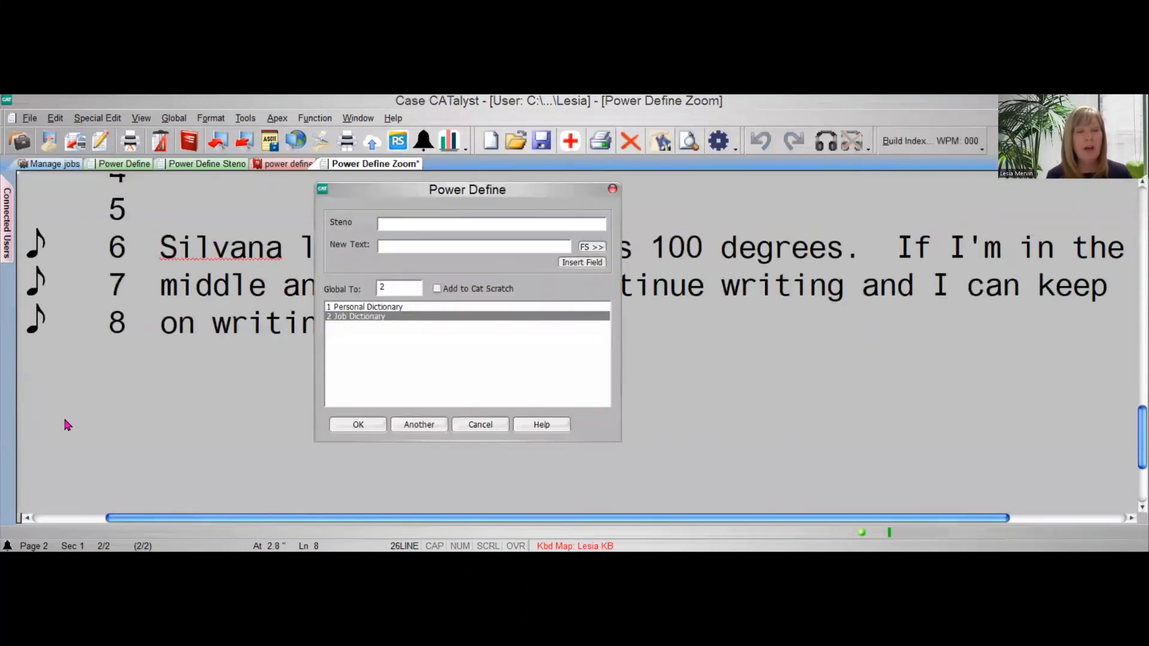
pyautogui.write('/SEUL/SRAPB/A')
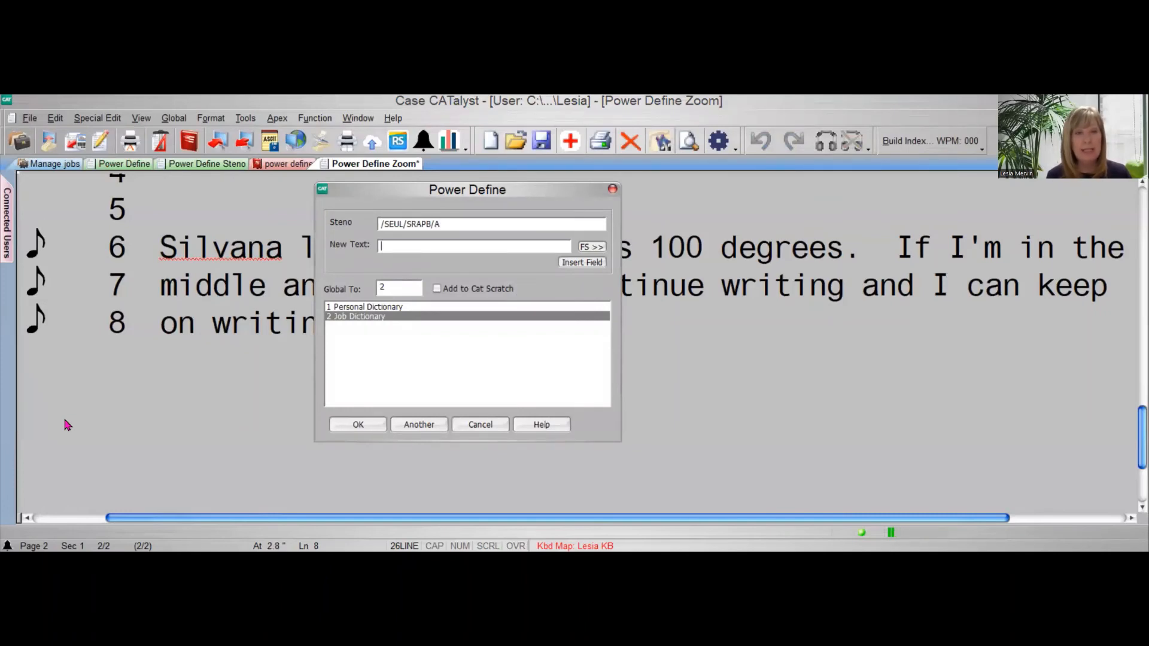
pyautogui.press('Tab')
pyautogui.press('Tab')
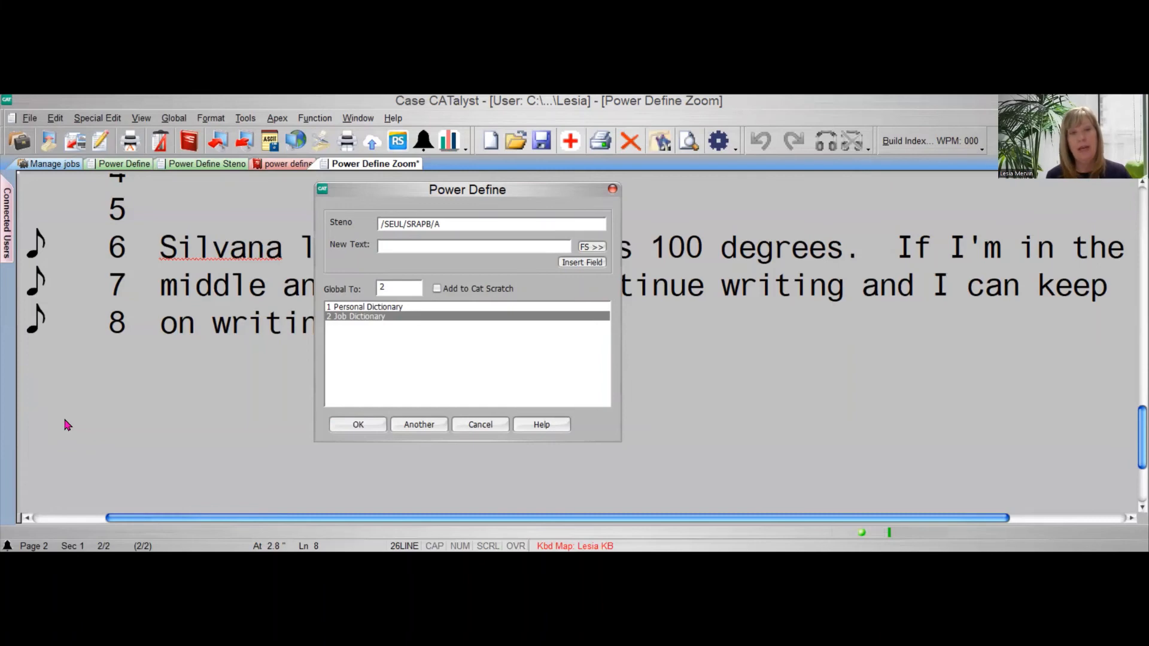
pyautogui.press('Escape')
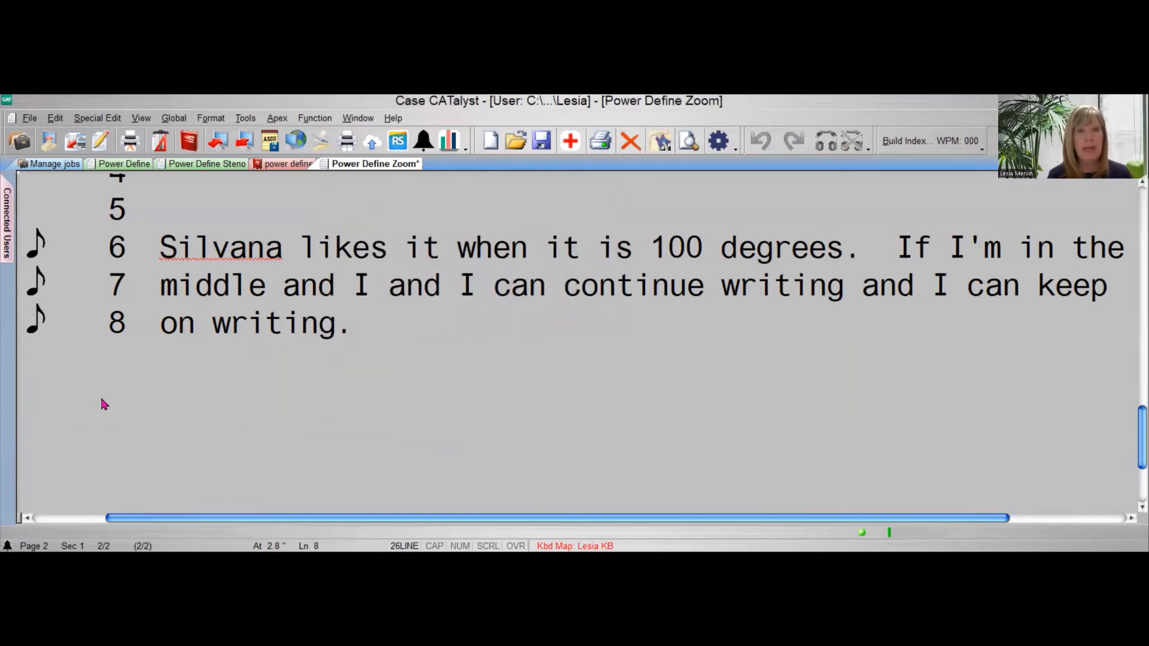
# Step: Switch to the Power Define Steno document
pyautogui.click(216, 166)
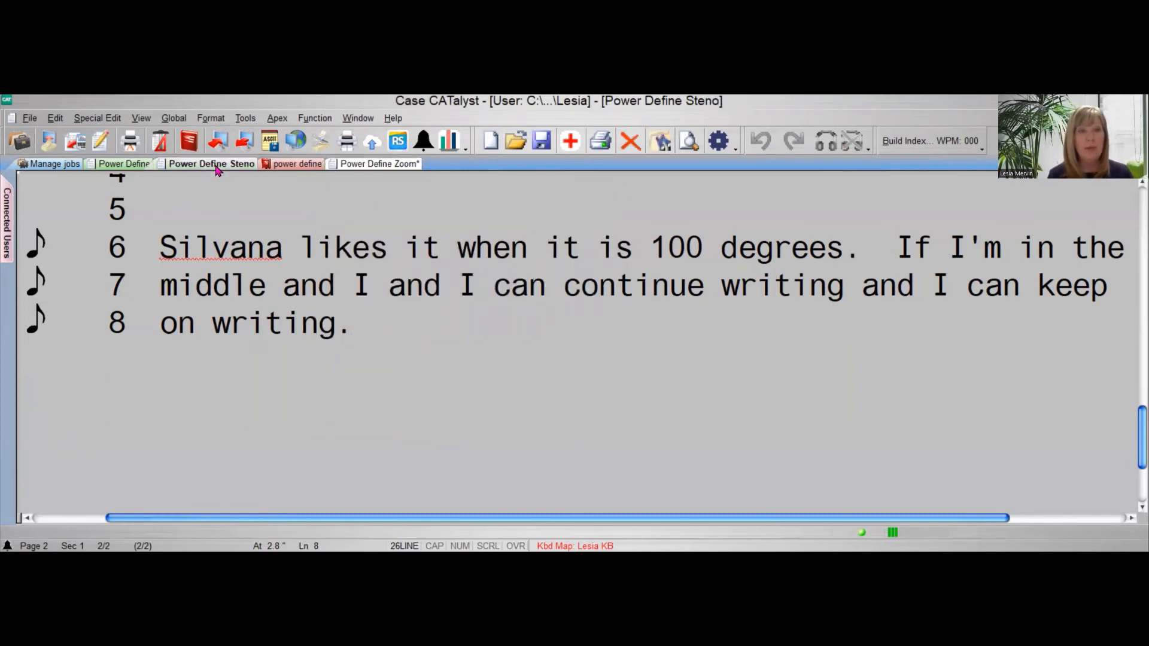